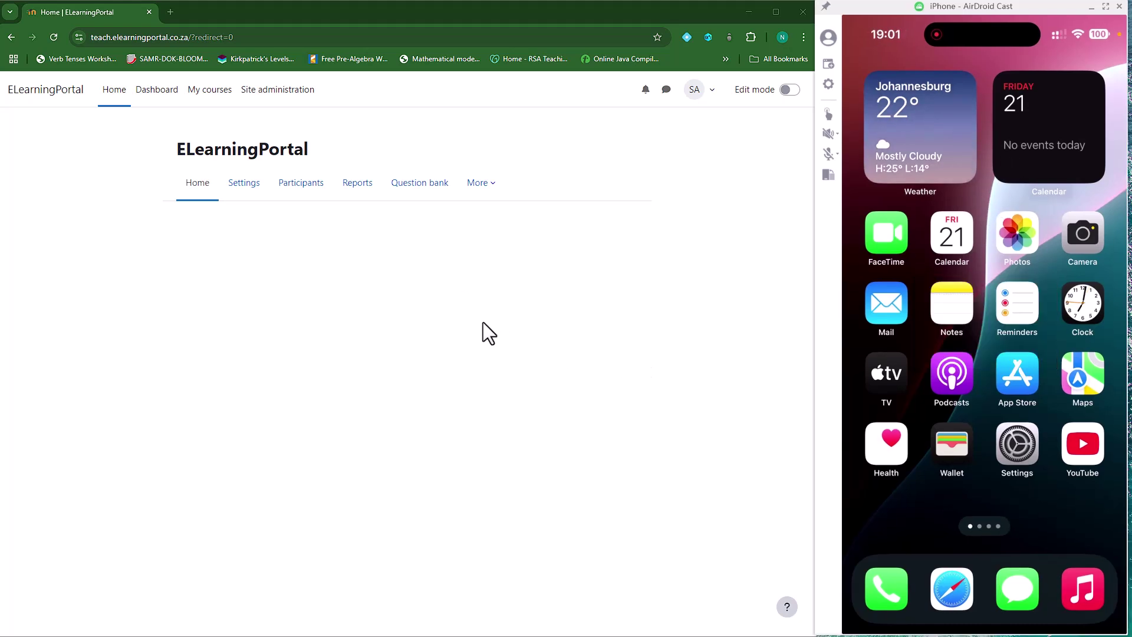
# Go to Site administration from the top navigation bar of ELearningPortal
pyautogui.click(285, 104)
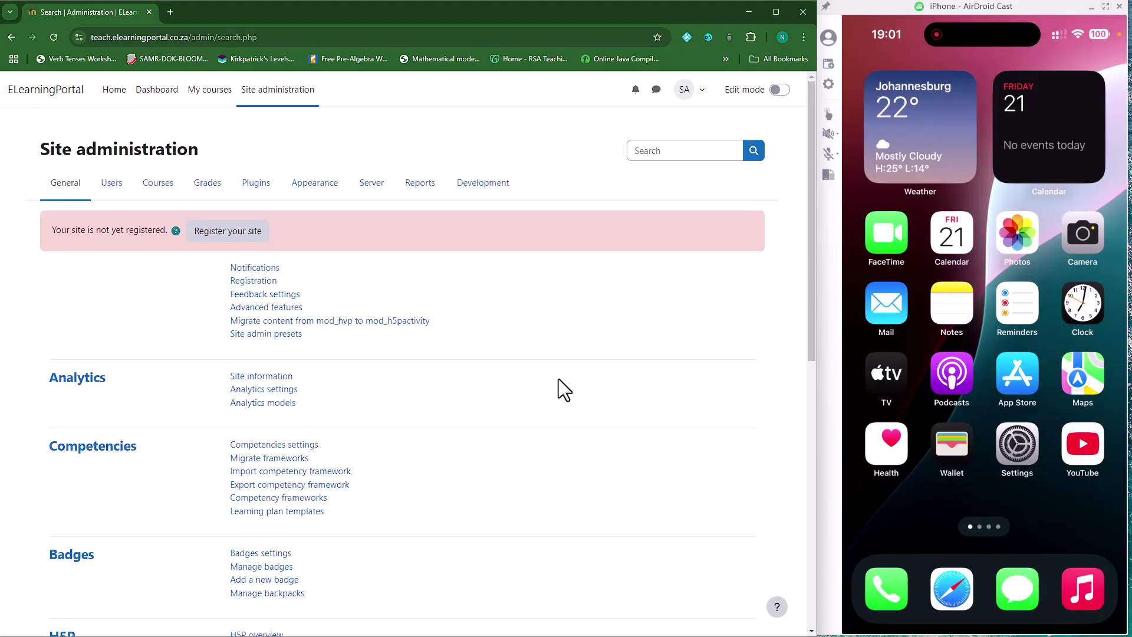
# In Advanced features, enable web services and web services for mobile devices, then save
pyautogui.click(282, 311)
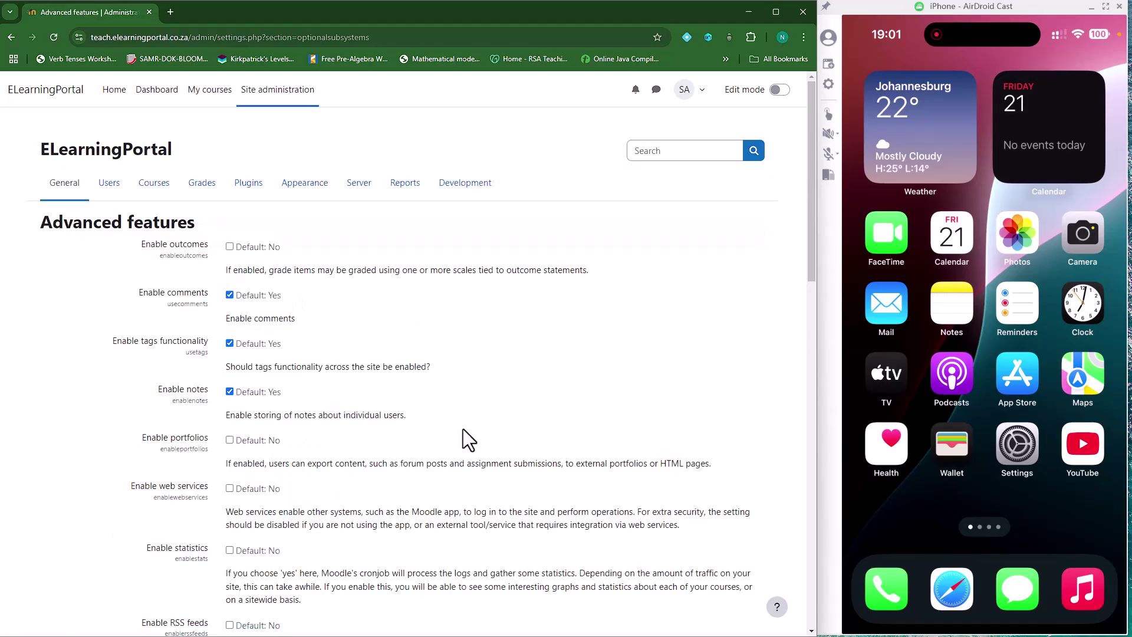
pyautogui.scroll(-2, 354, 440)
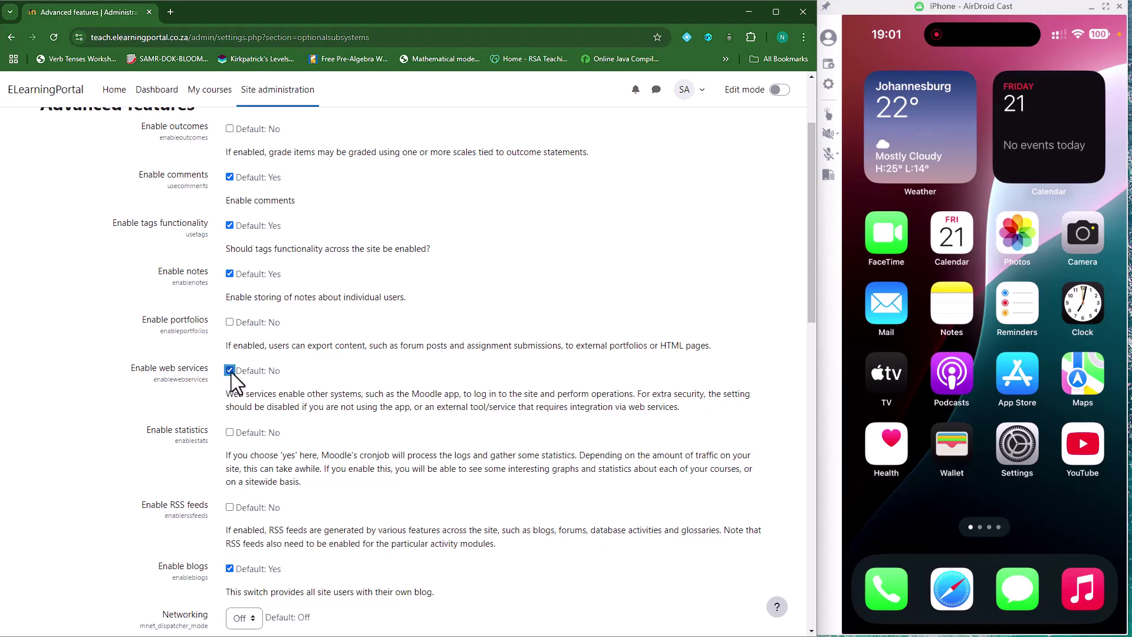
pyautogui.scroll(-7, 231, 373)
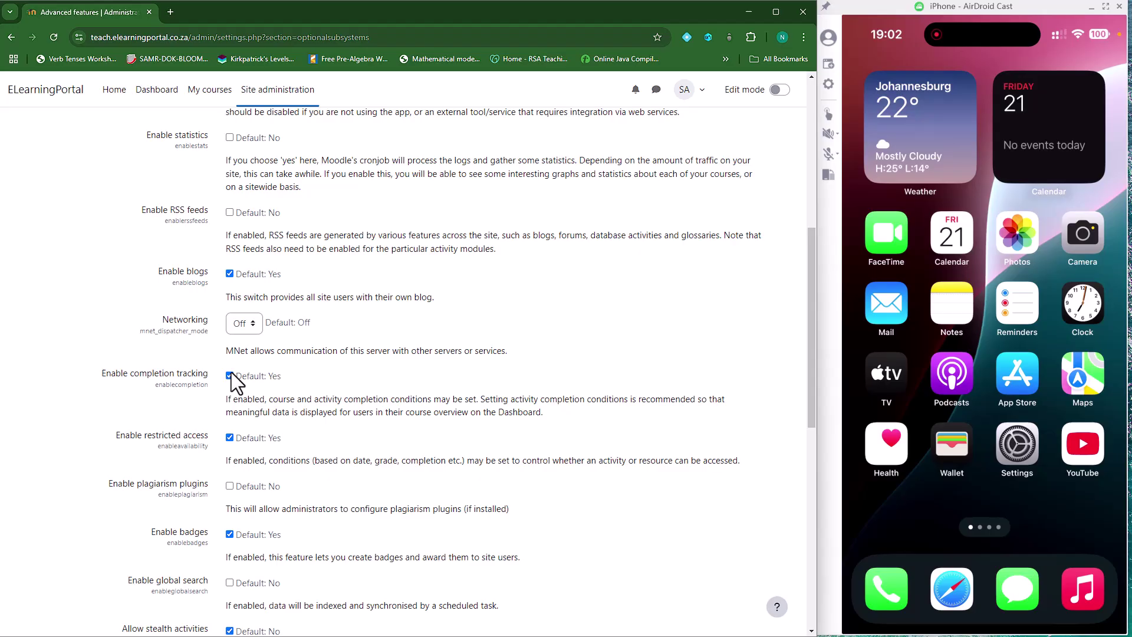
pyautogui.scroll(-8, 231, 372)
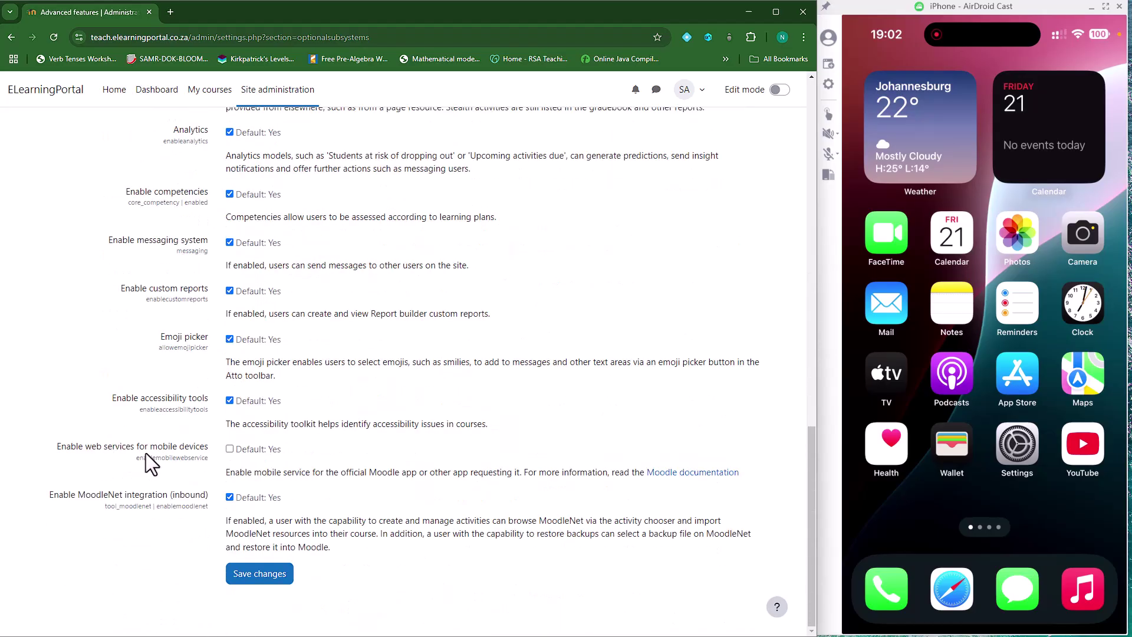
pyautogui.click(230, 449)
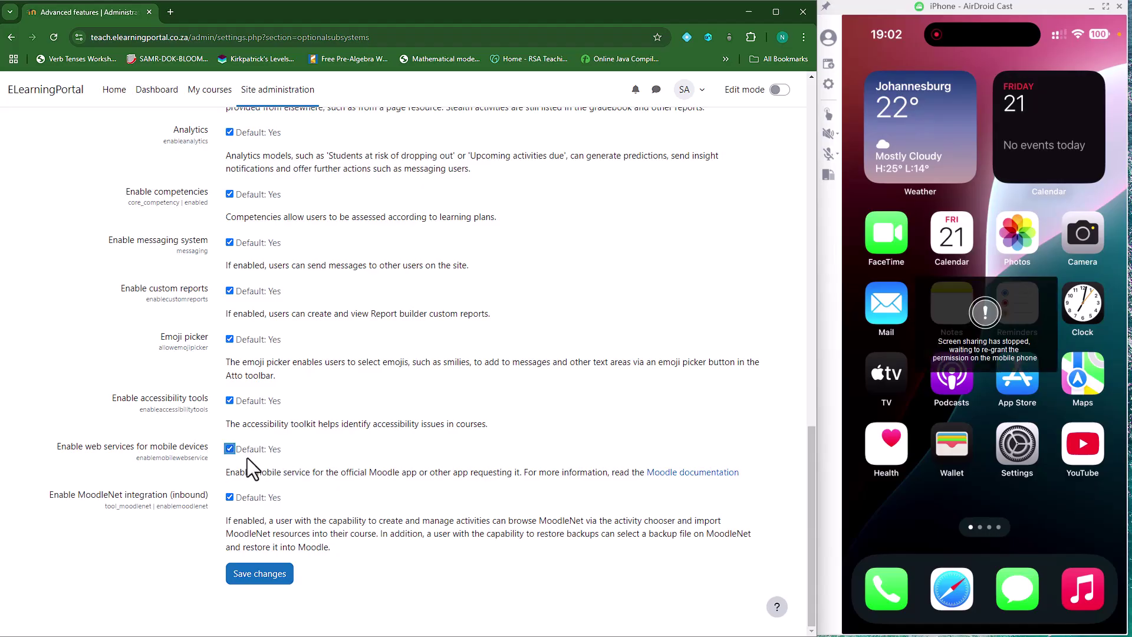
pyautogui.click(266, 575)
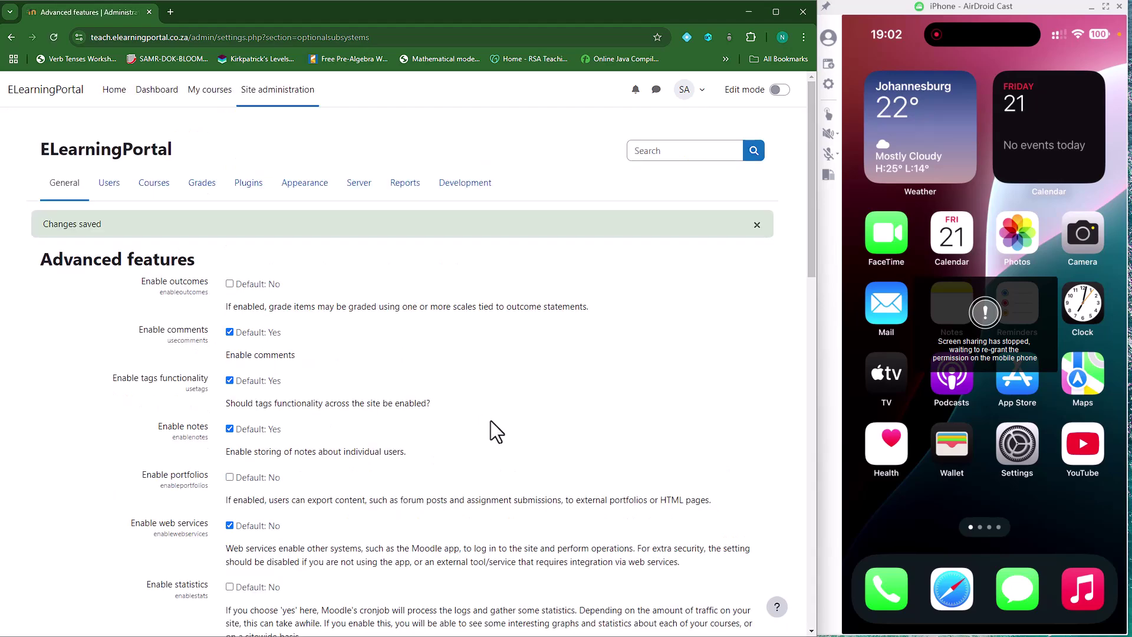
# Under Server > Manage protocols, disable SOAP, keep REST enabled, and save
pyautogui.click(359, 184)
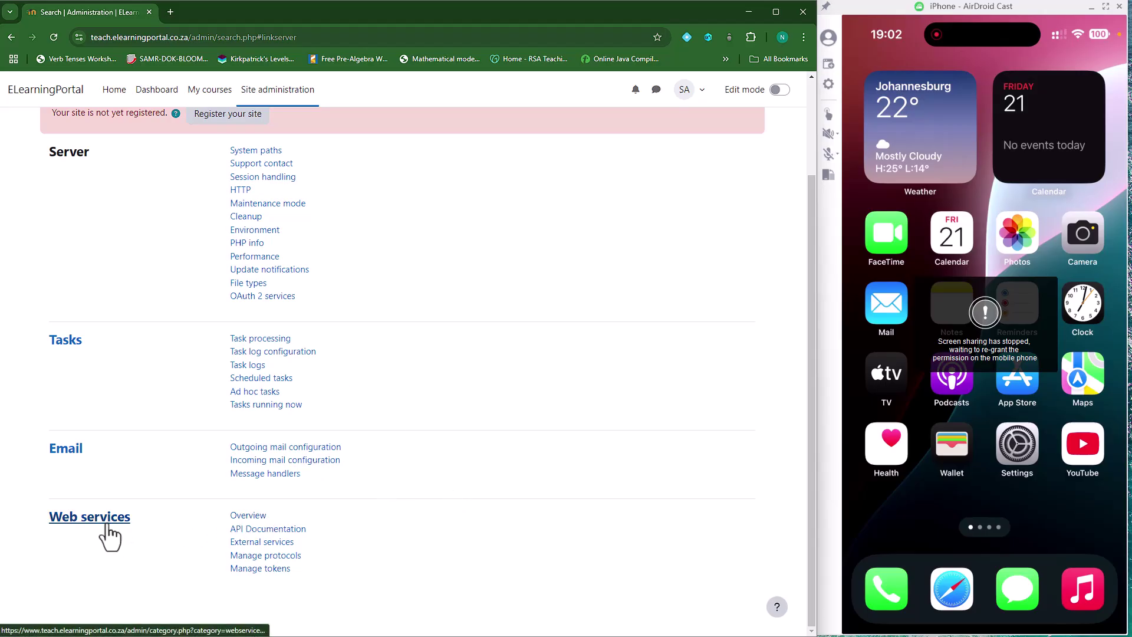
pyautogui.click(265, 556)
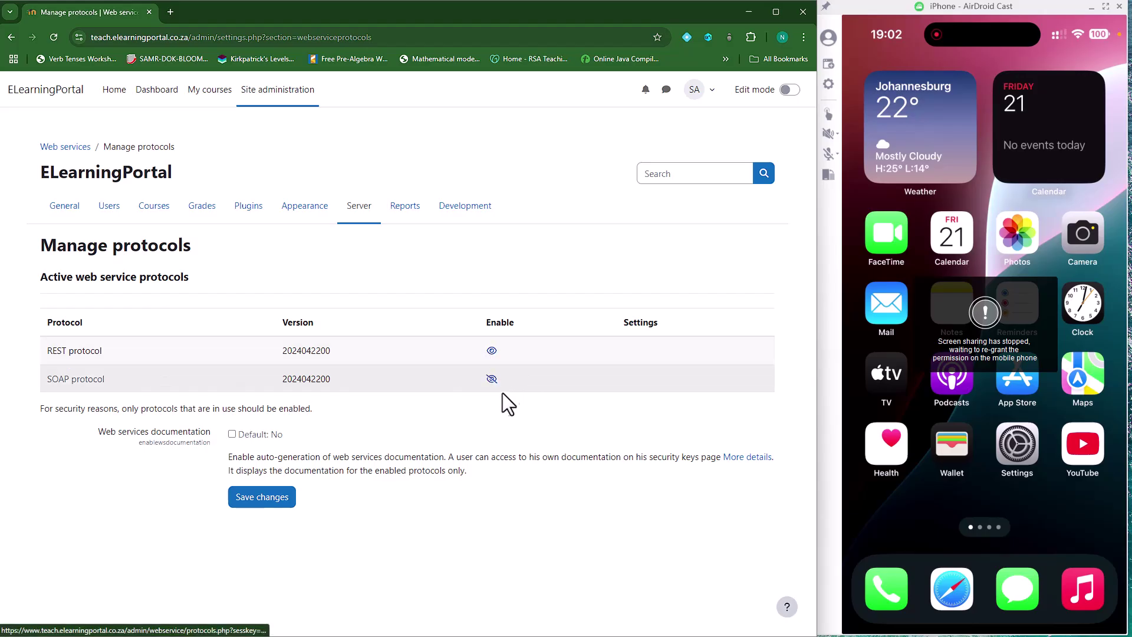
pyautogui.click(491, 378)
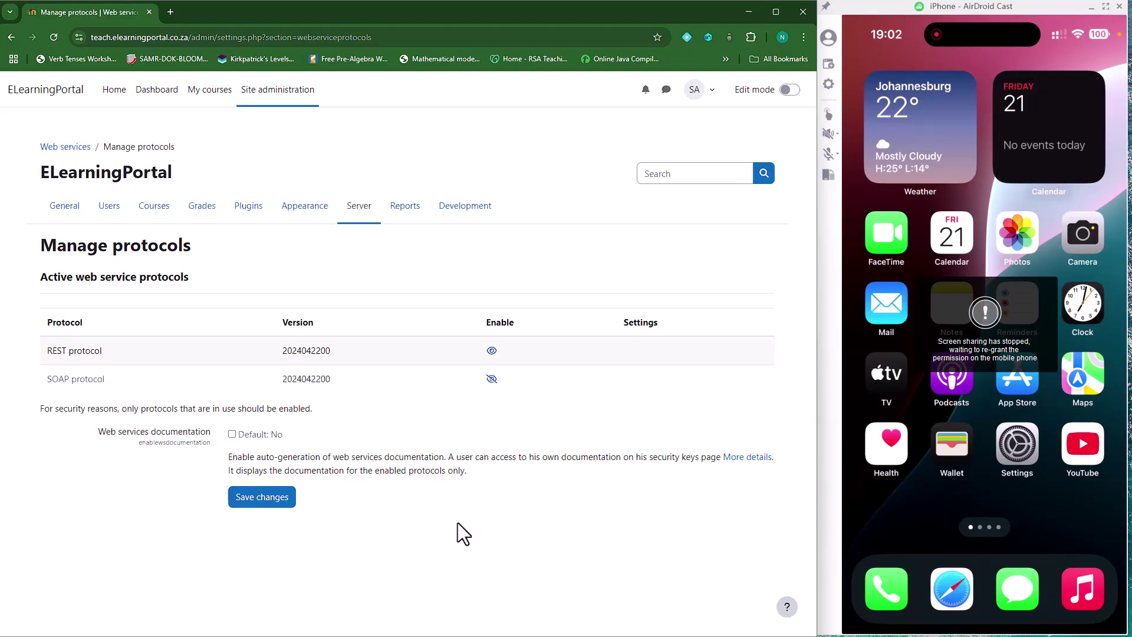
pyautogui.click(271, 507)
# Return to the General admin list and scroll down to the Mobile app section
pyautogui.click(65, 209)
pyautogui.scroll(-7, 171, 400)
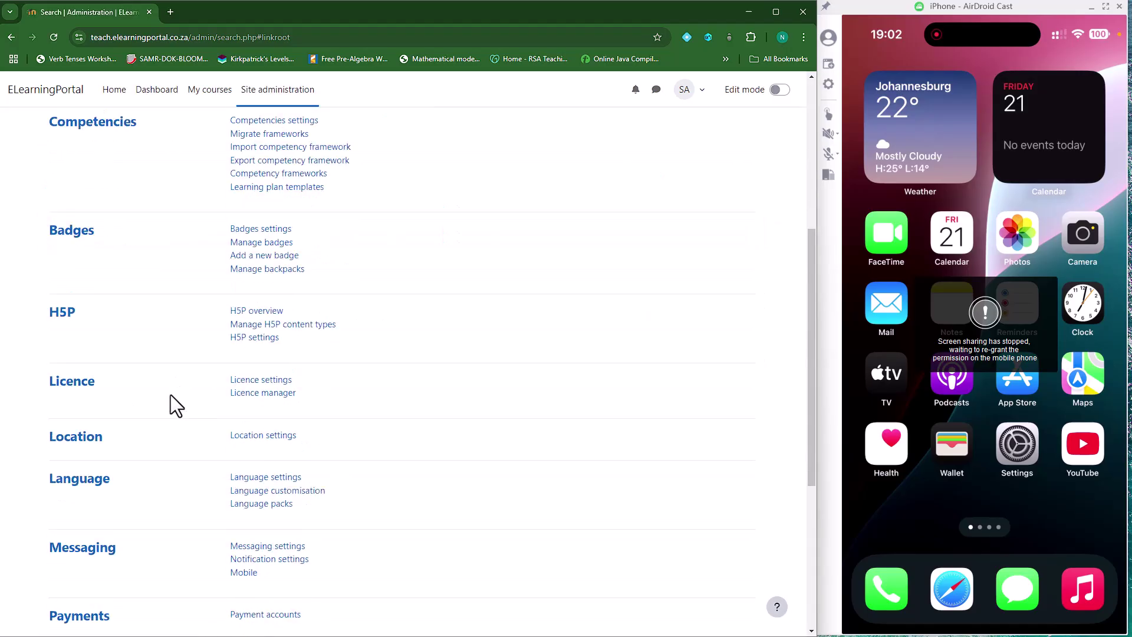
pyautogui.scroll(-2, 60, 536)
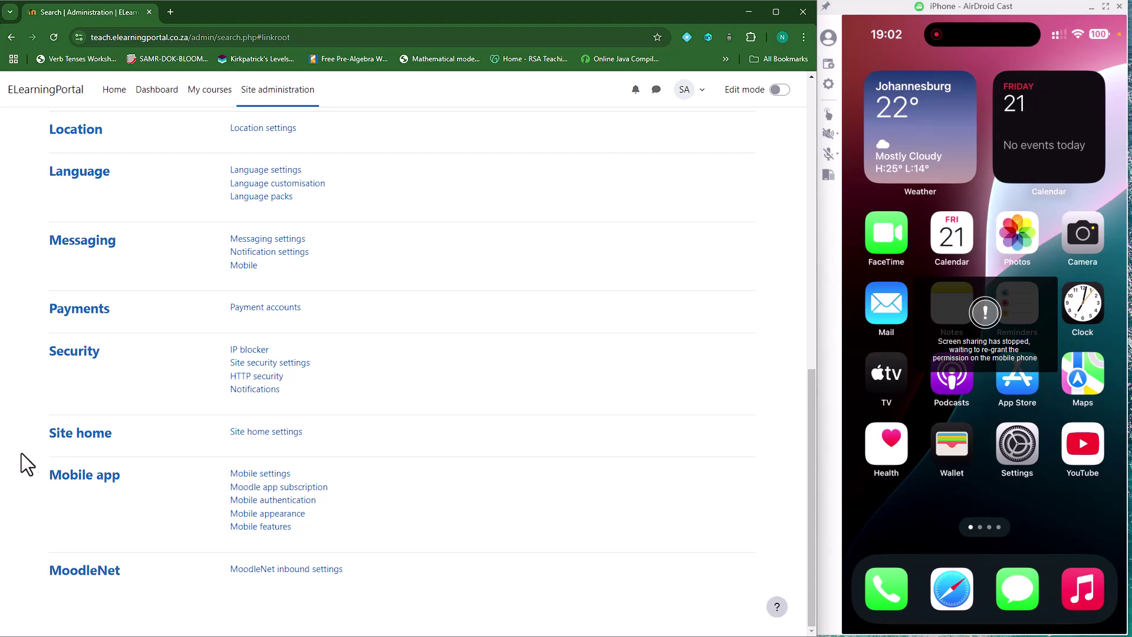
pyautogui.scroll(8, 177, 257)
pyautogui.scroll(-8, 154, 370)
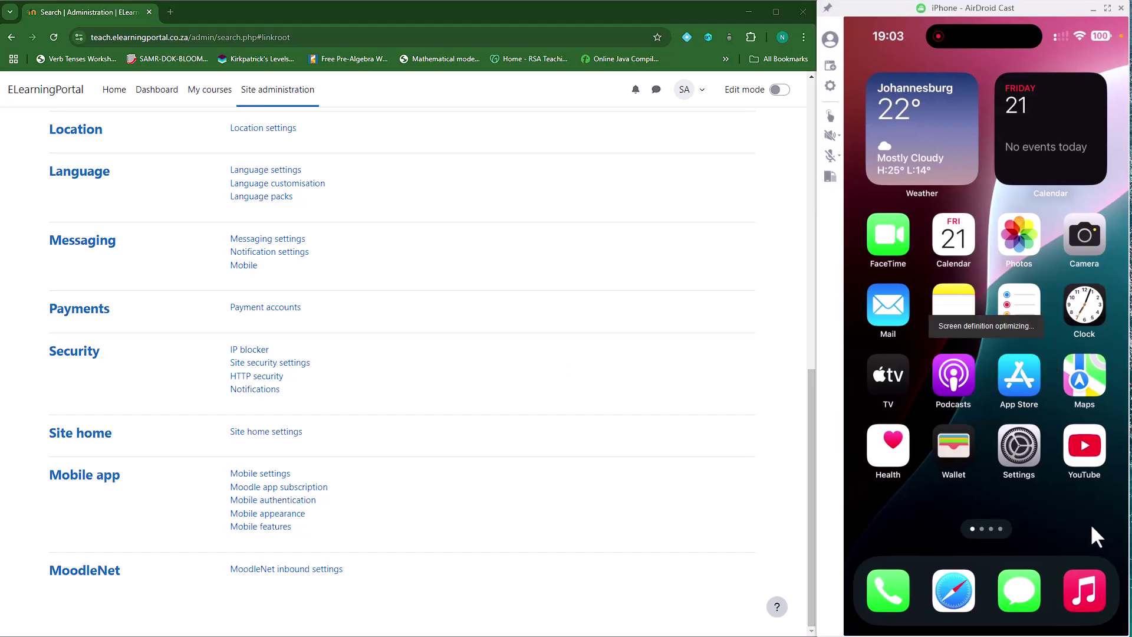
# Search the App Store for Moodle, install the Moodle app, and launch it
pyautogui.click(1017, 370)
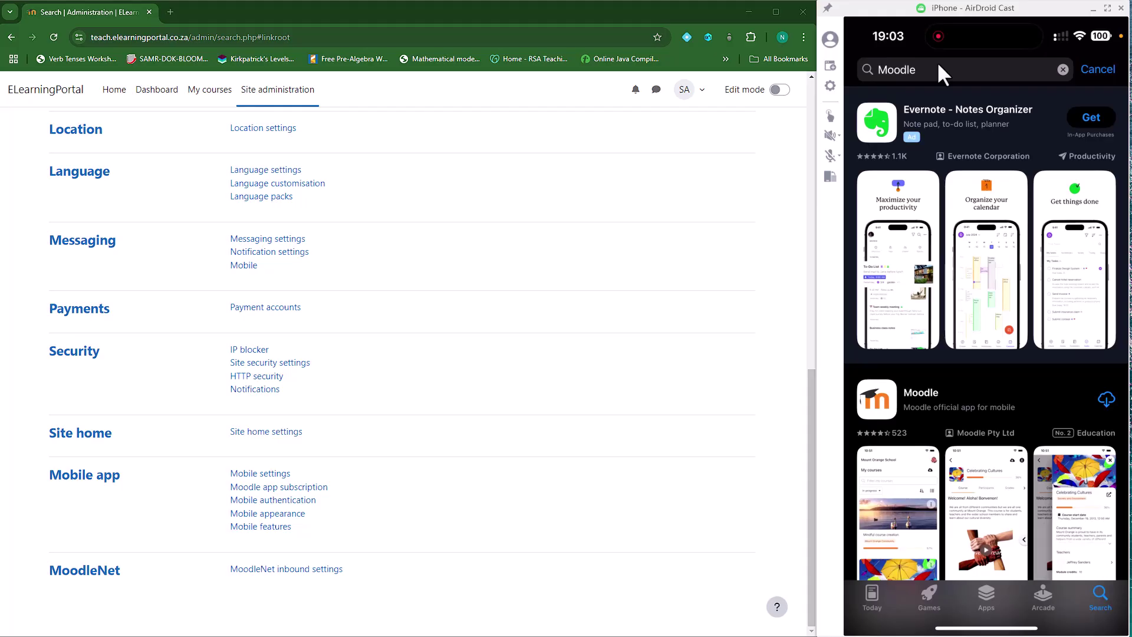
pyautogui.click(938, 66)
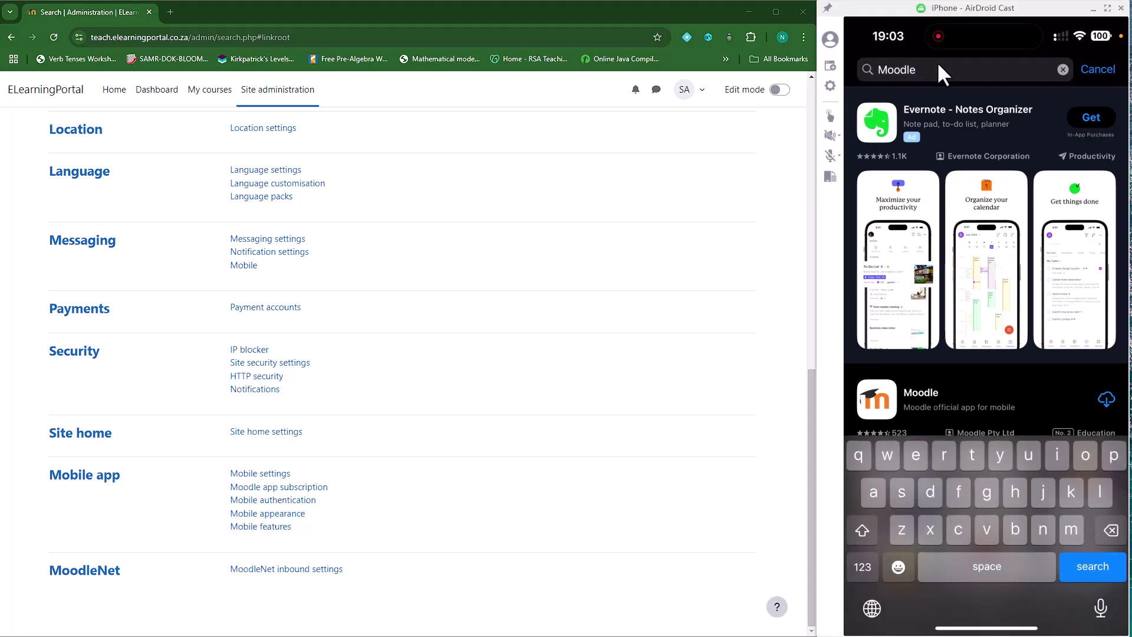
pyautogui.click(1091, 564)
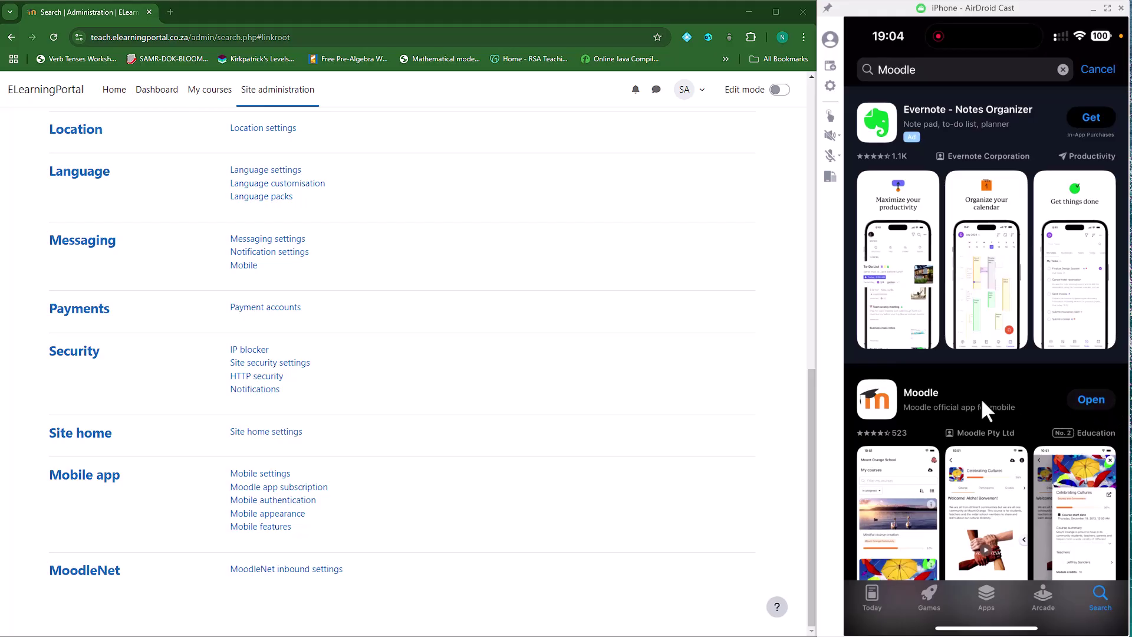
pyautogui.click(1089, 399)
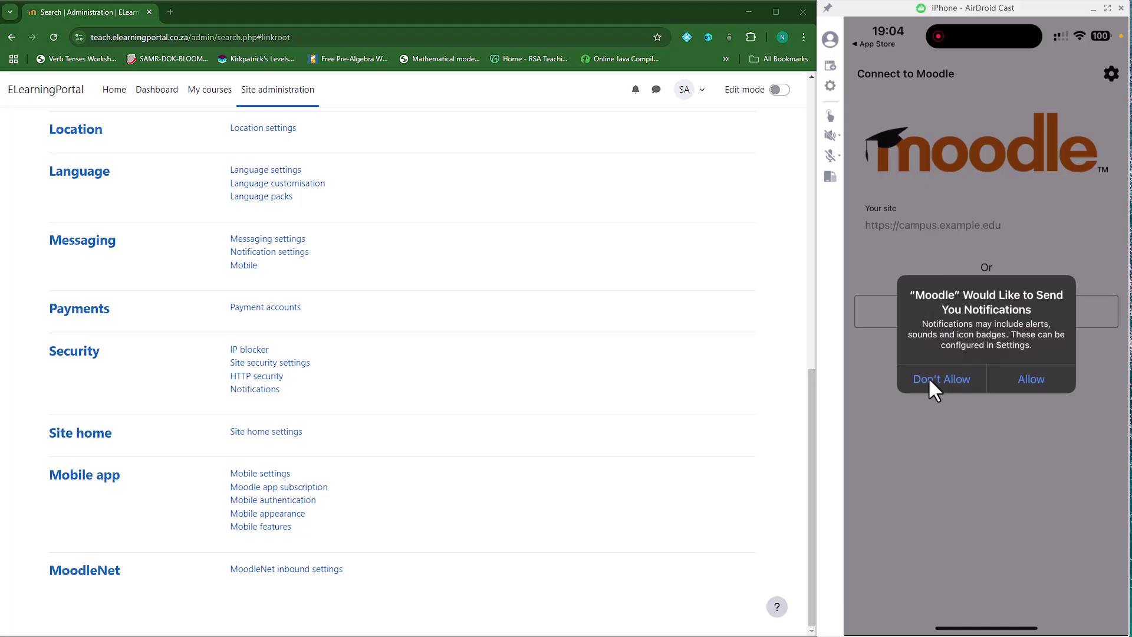
pyautogui.click(1040, 379)
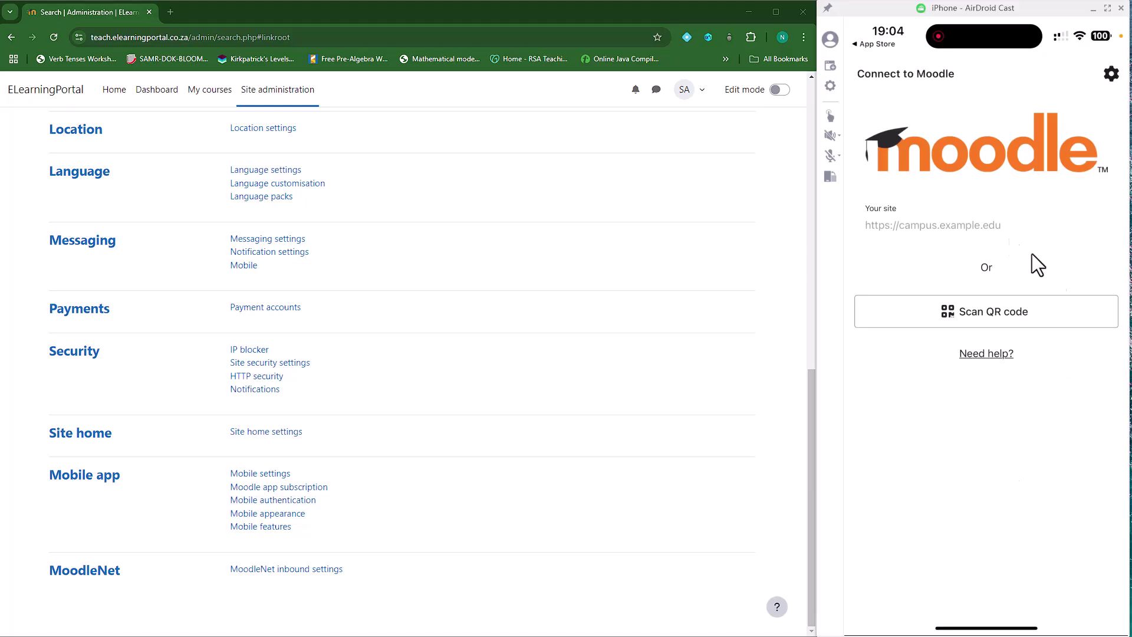
pyautogui.click(907, 228)
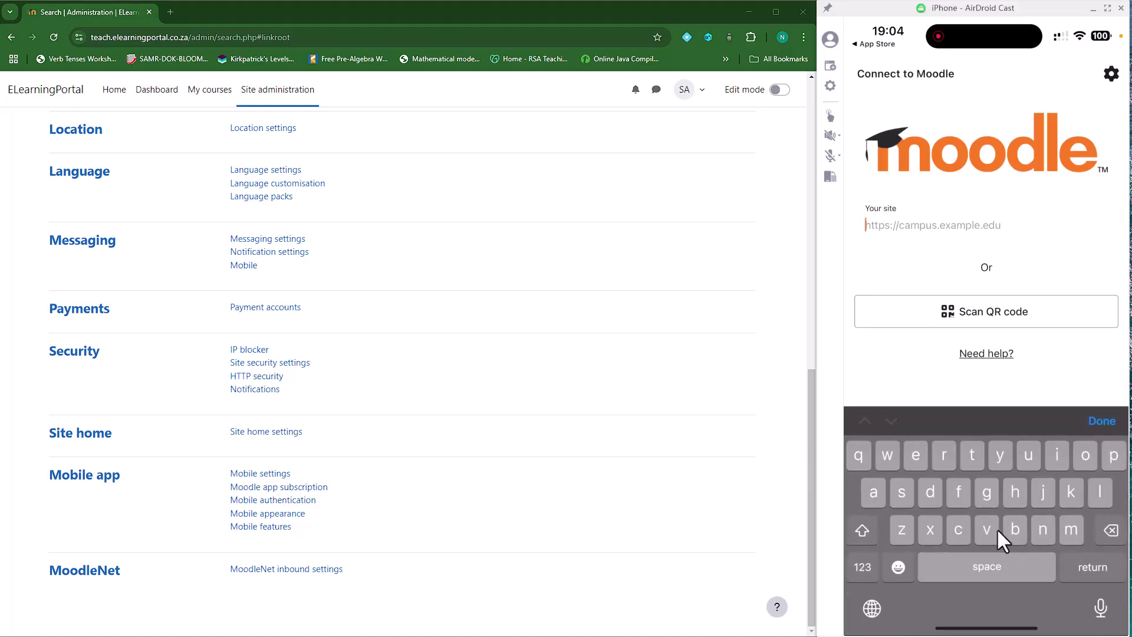
pyautogui.write('h')
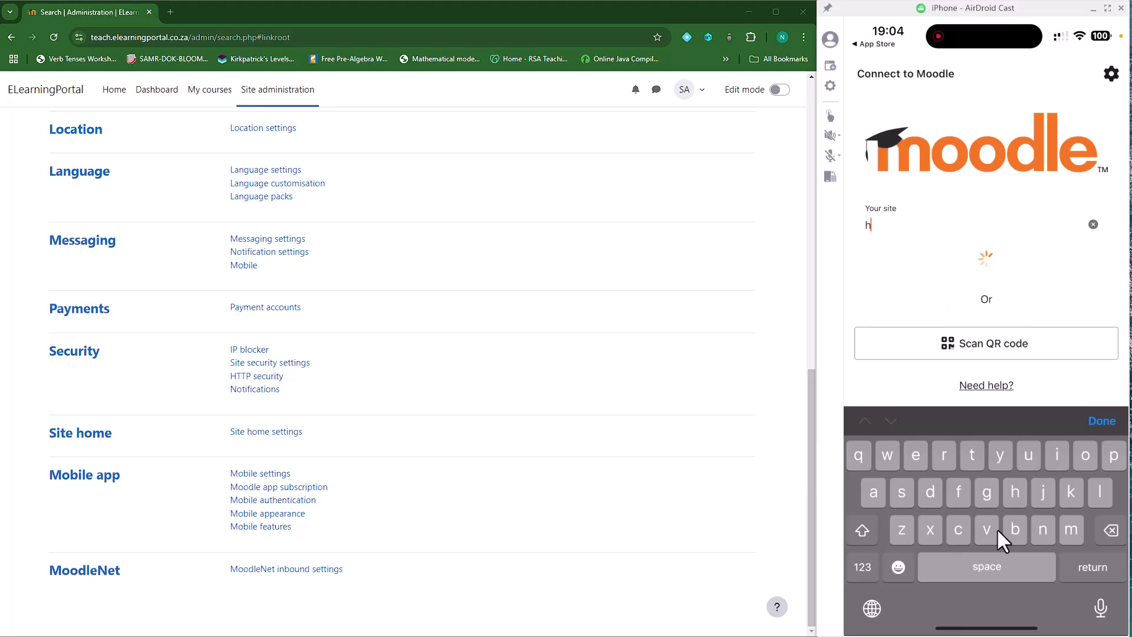
pyautogui.write('ttp')
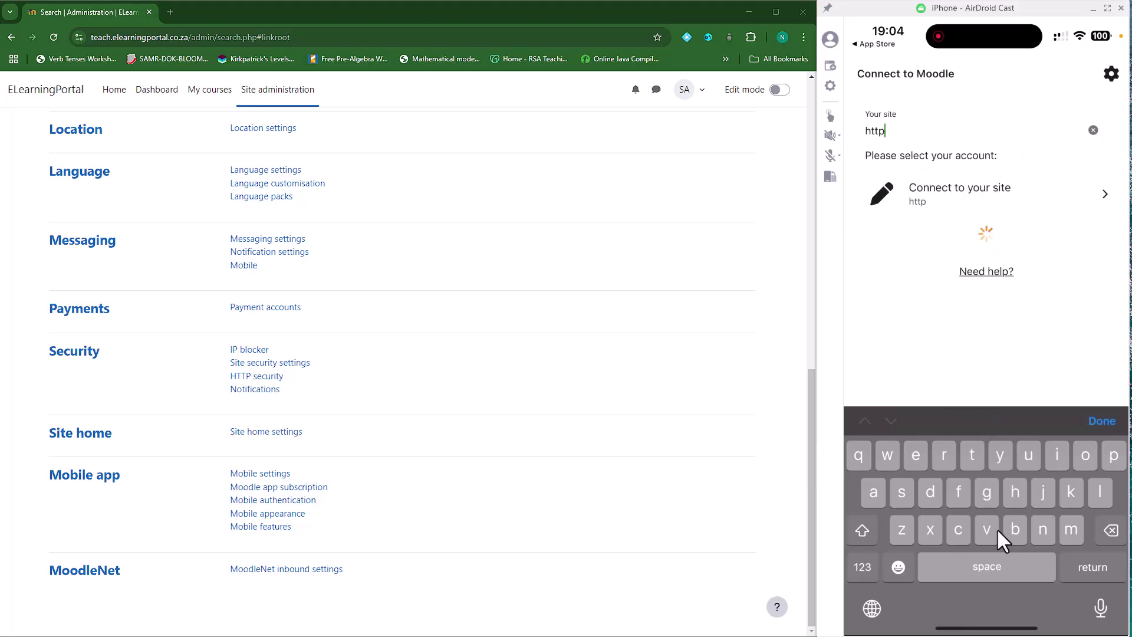
pyautogui.write('s://')
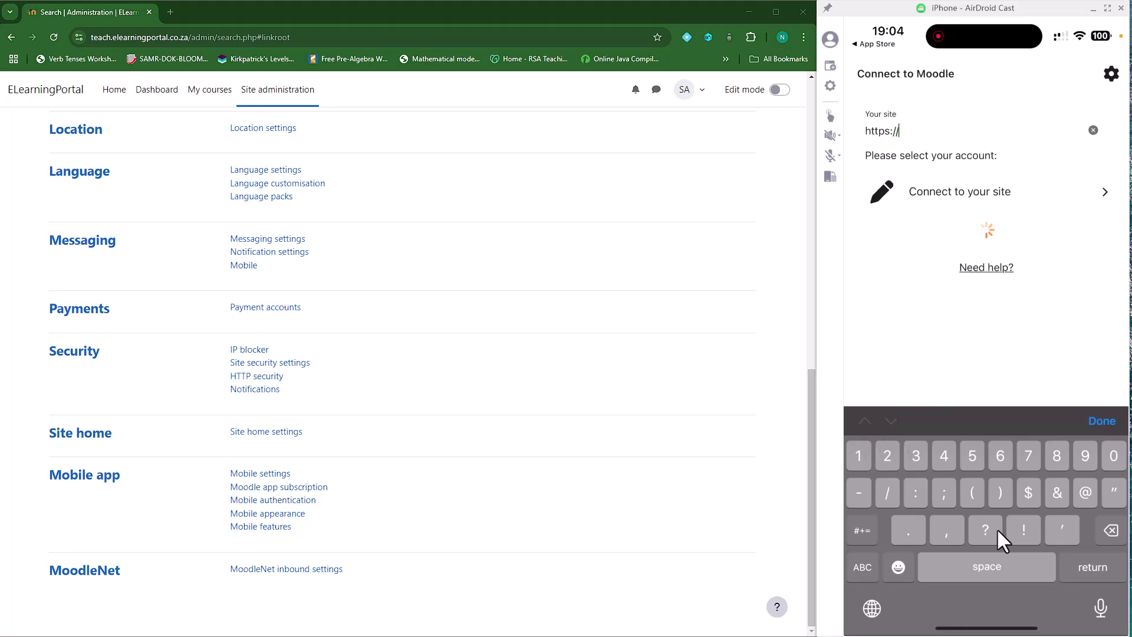
pyautogui.write('t')
pyautogui.write('ea')
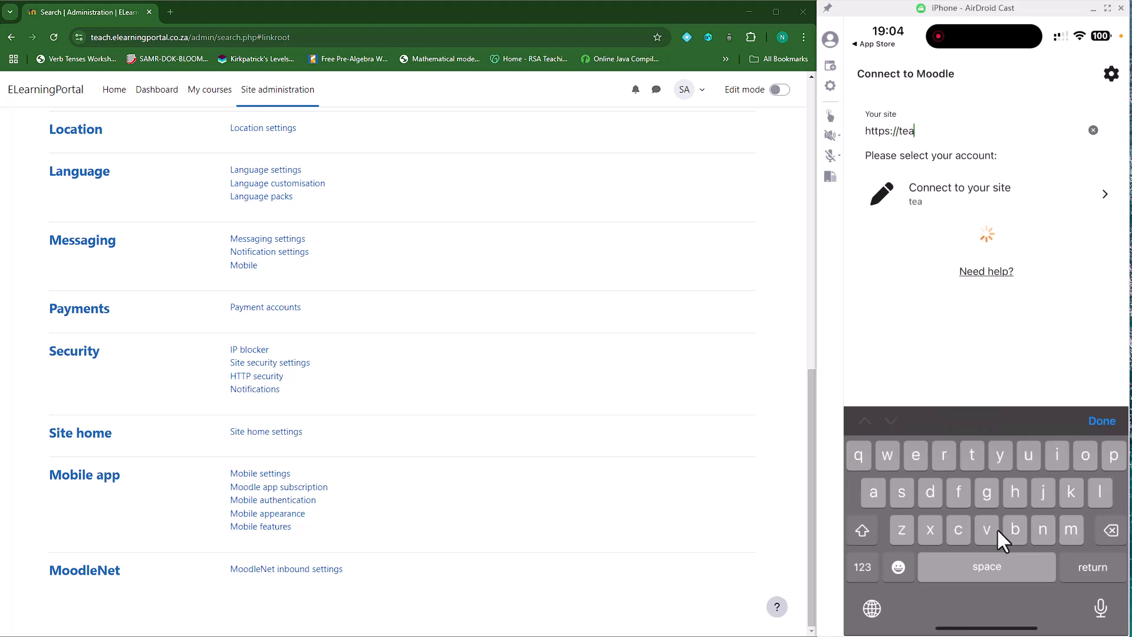
pyautogui.write('ch.e')
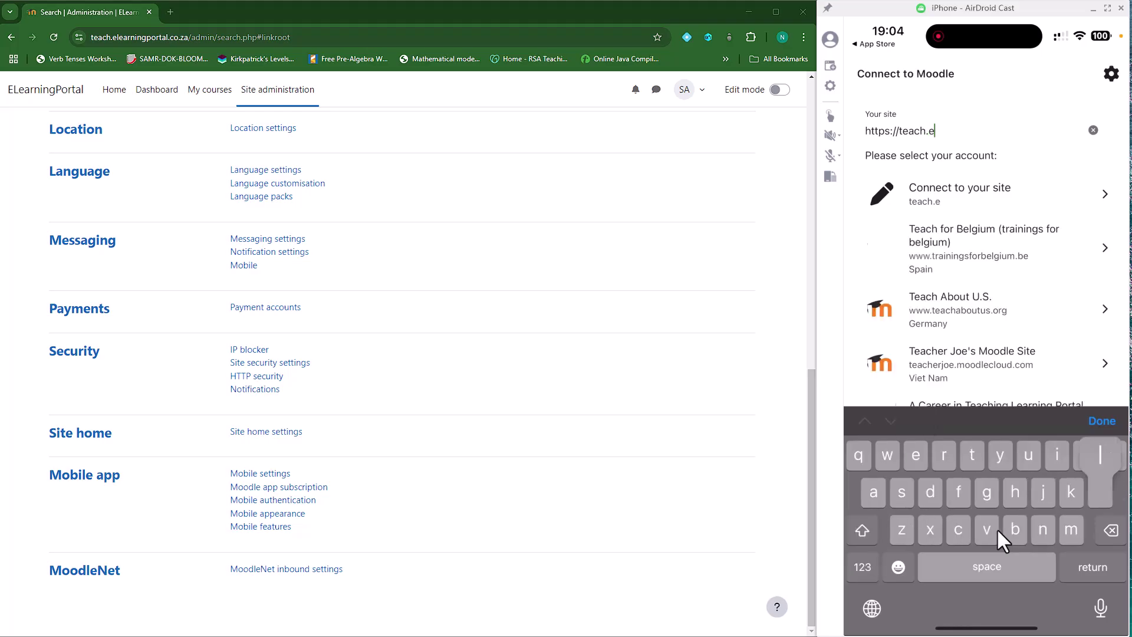
pyautogui.write('learn')
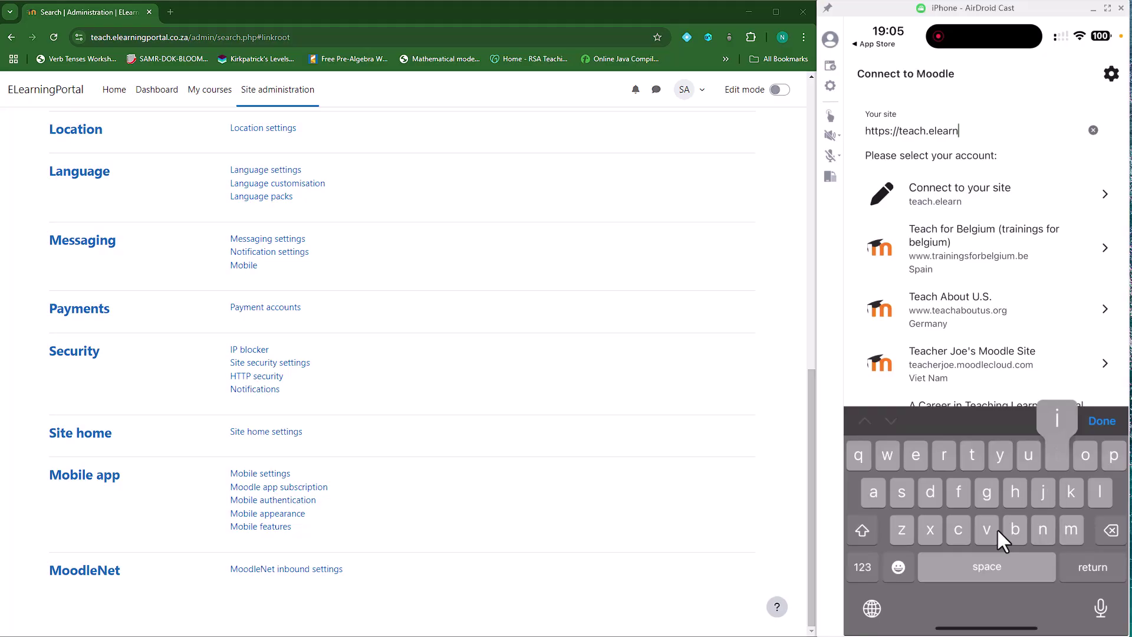
pyautogui.write('ingpor')
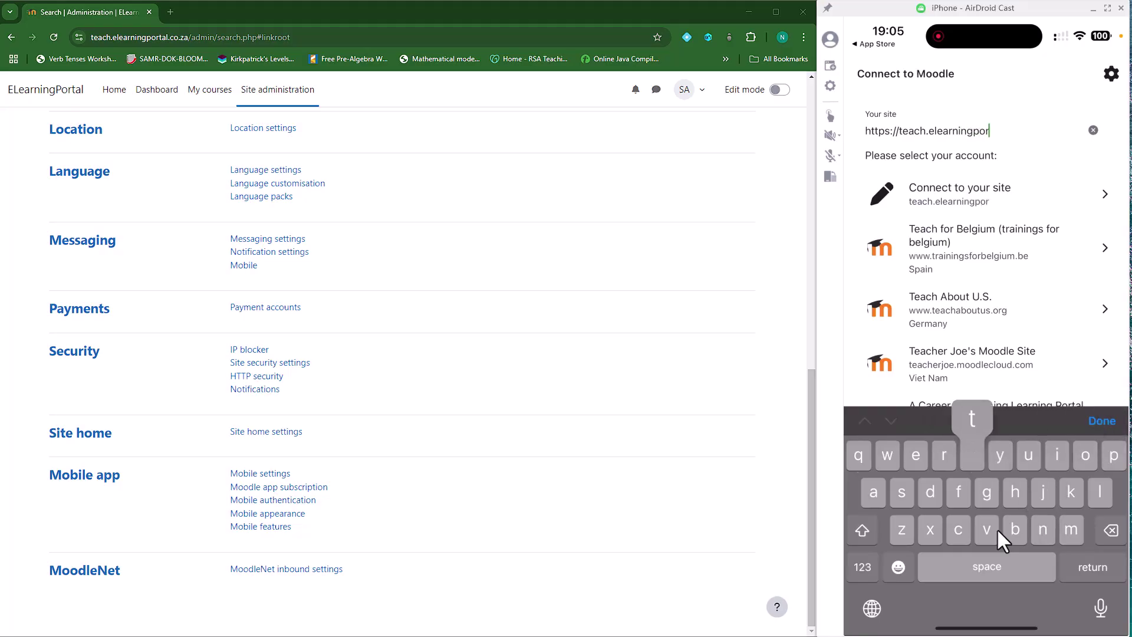
pyautogui.write('tal.co')
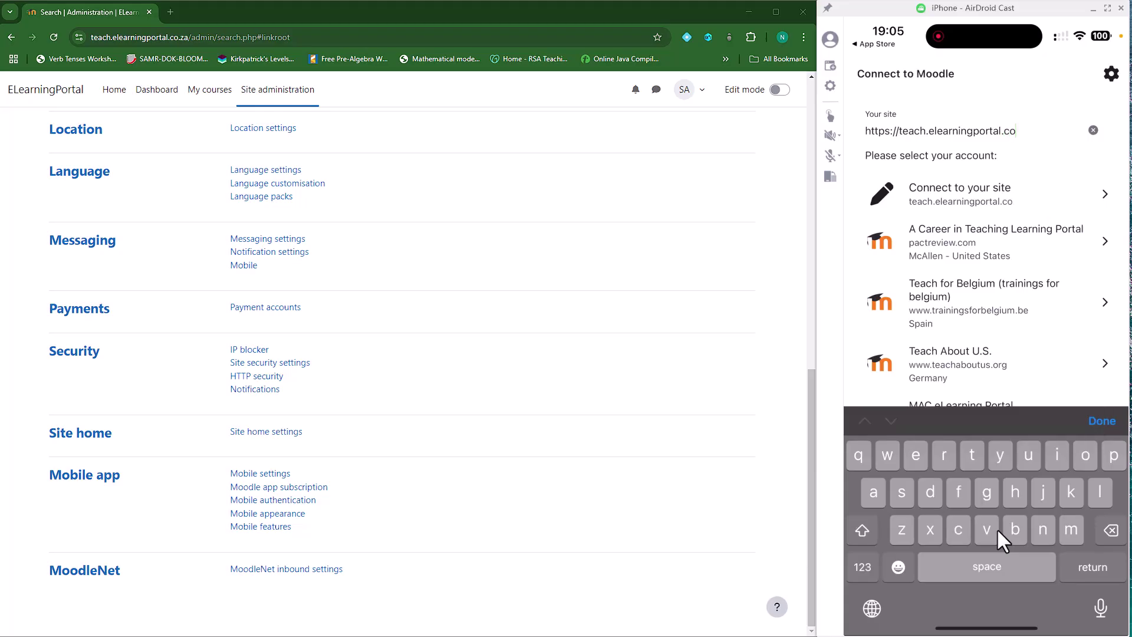
pyautogui.write('.za')
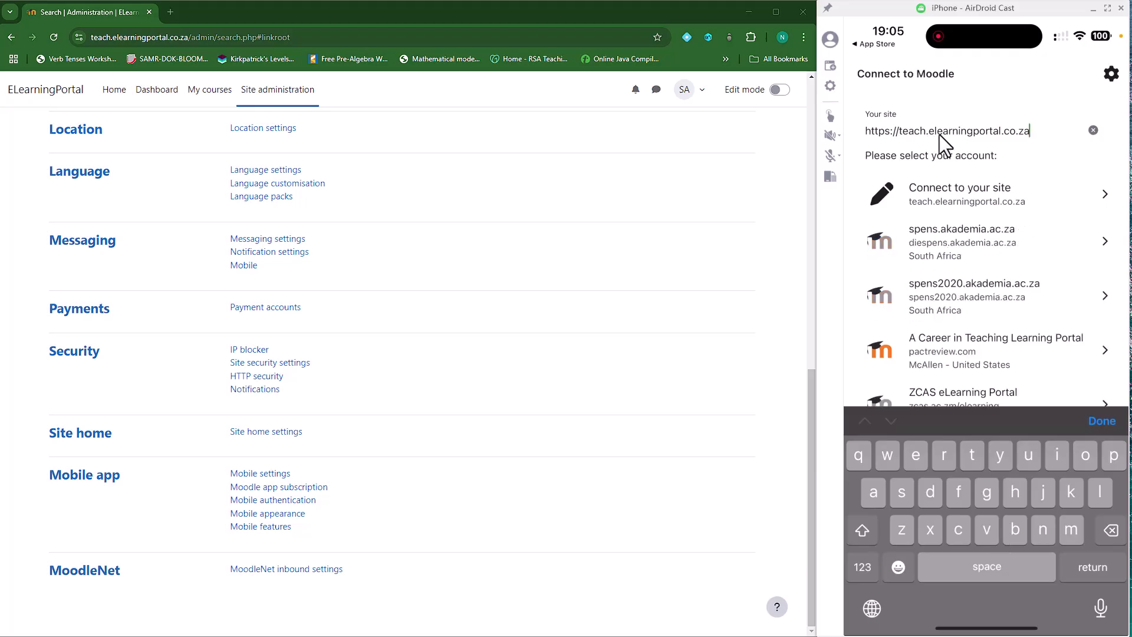
pyautogui.click(939, 192)
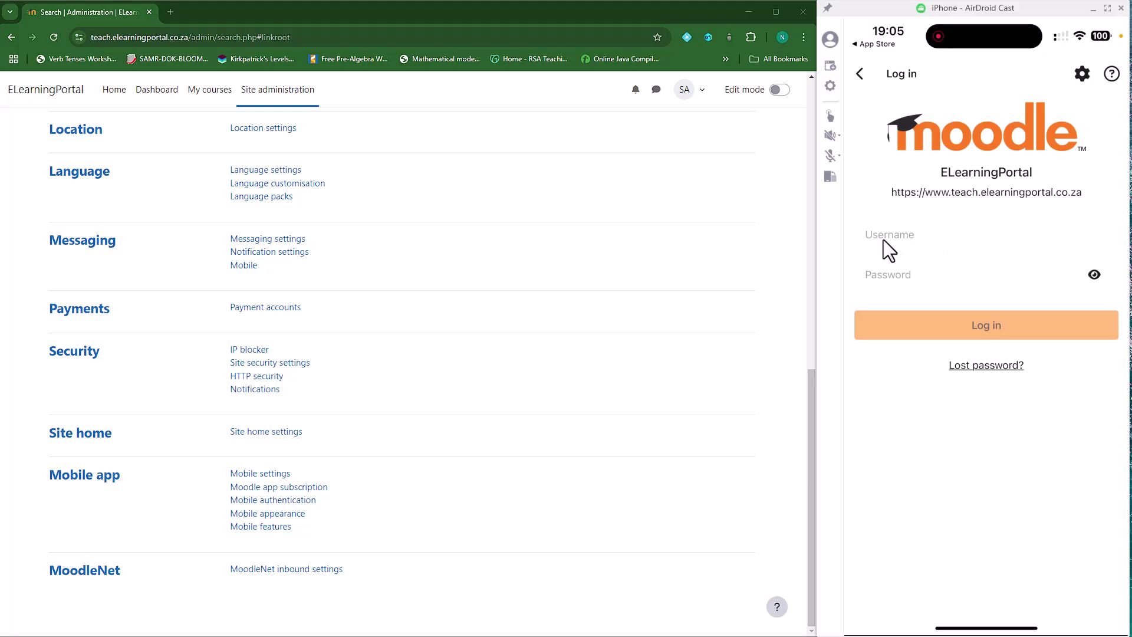
# Log in to ELearningPortal with the student account's username and password
pyautogui.click(917, 236)
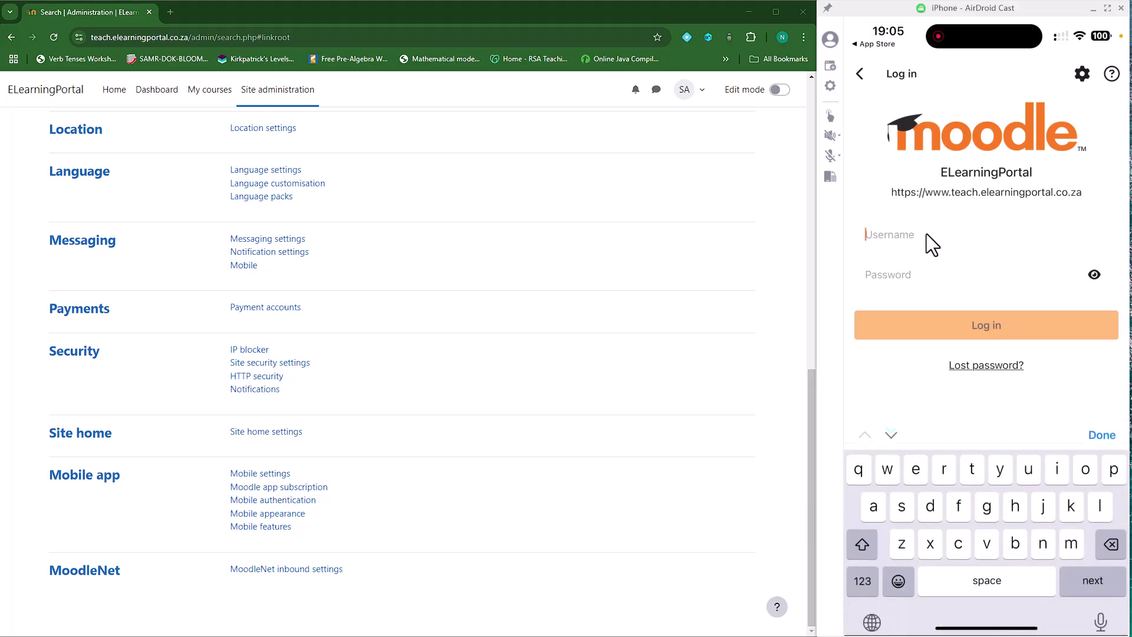
pyautogui.write('andy')
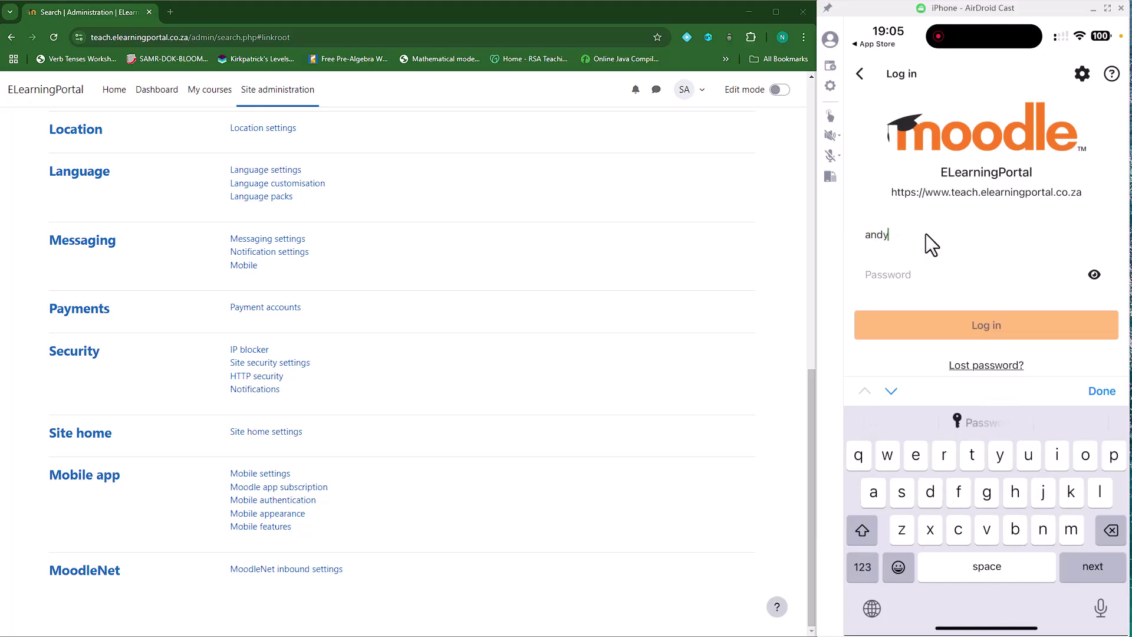
pyautogui.click(908, 275)
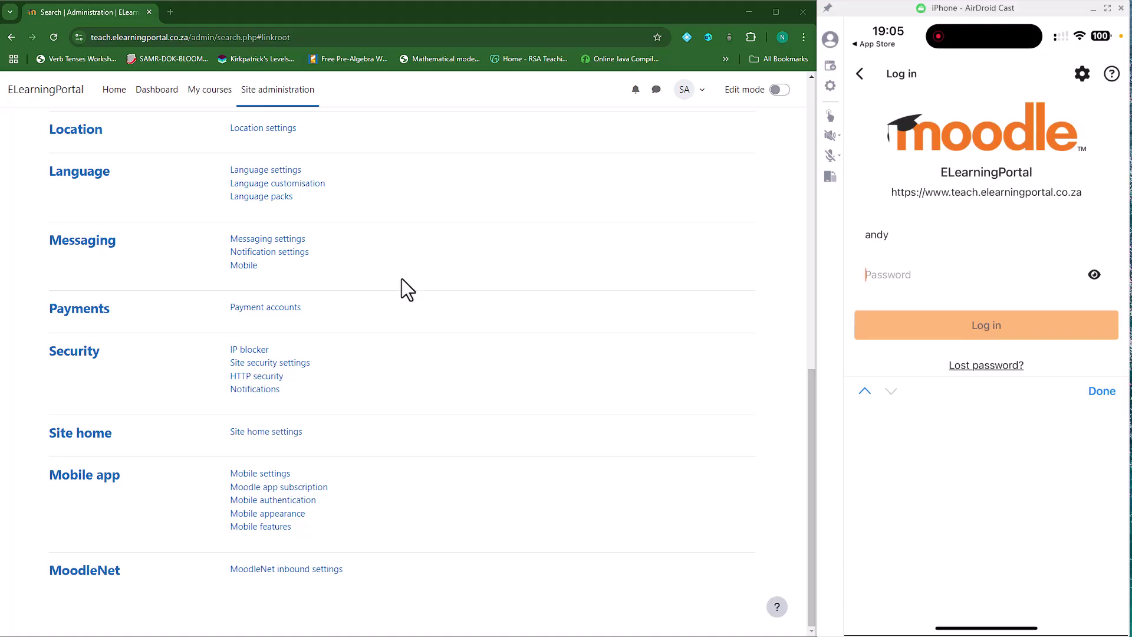
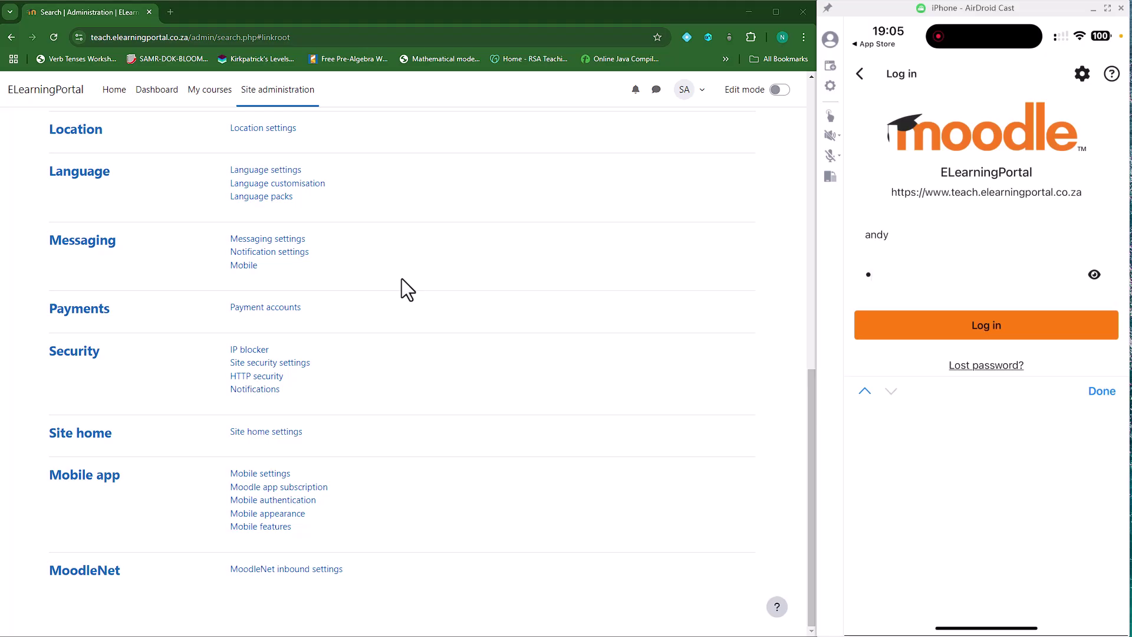
pyautogui.click(989, 327)
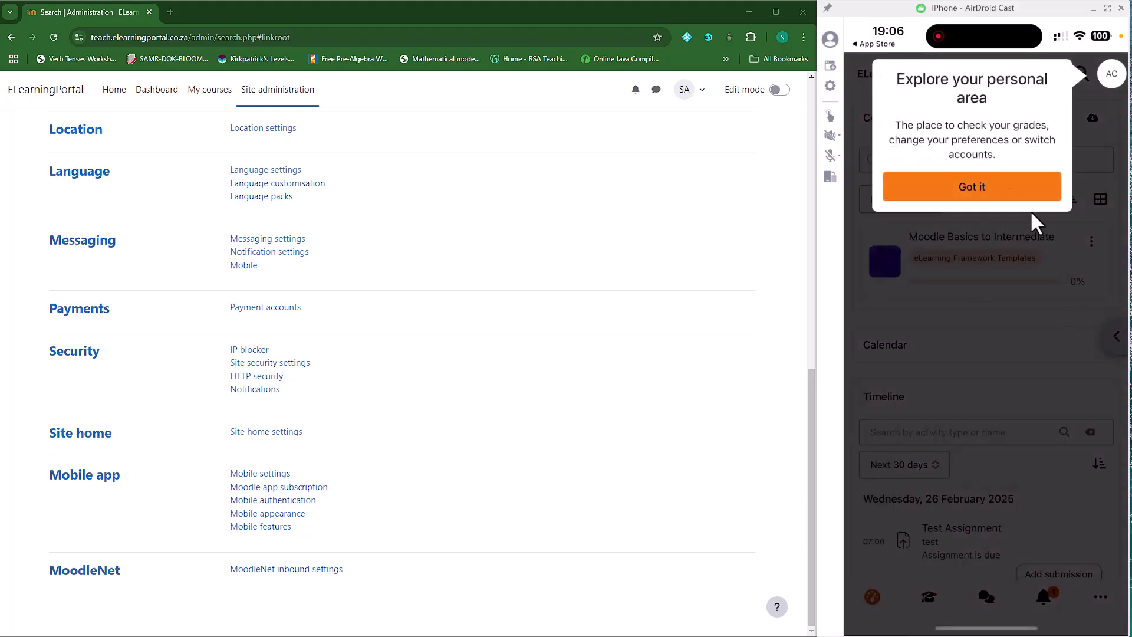
# Dismiss the dashboard tour tips, review and close the user account panel, then open the Calendar
pyautogui.click(967, 190)
pyautogui.click(967, 187)
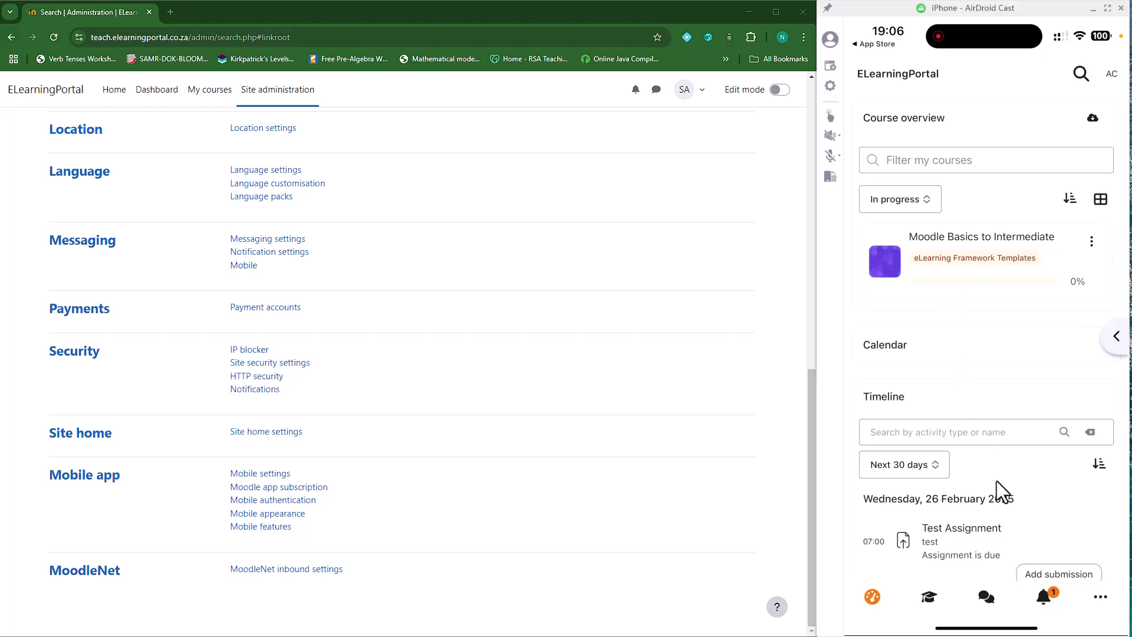
pyautogui.scroll(-1, 997, 480)
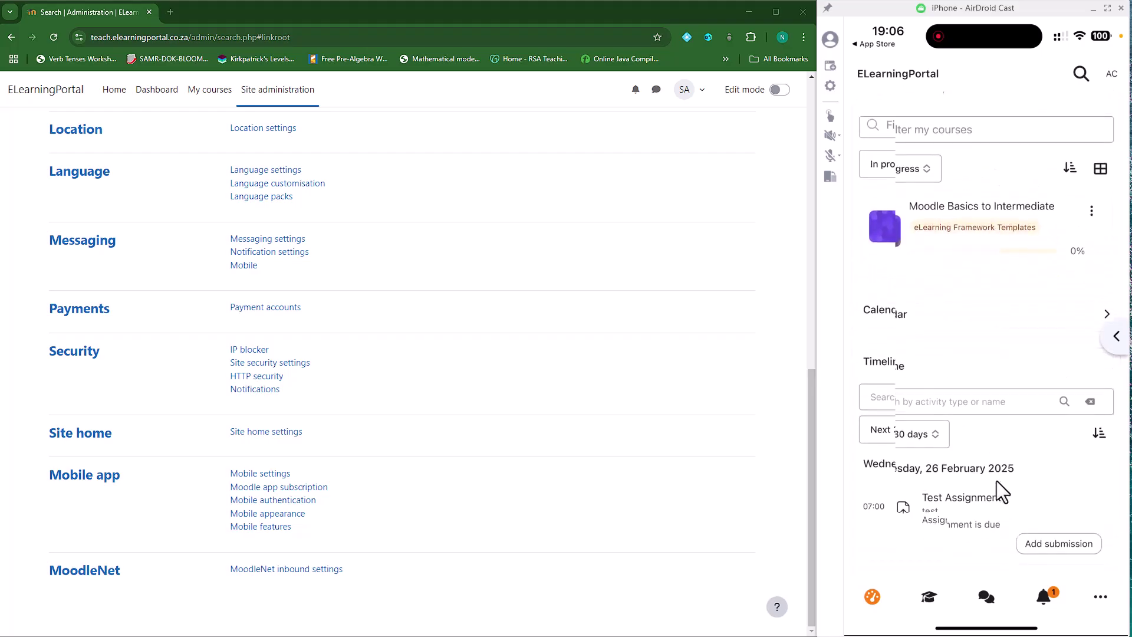
pyautogui.scroll(1, 1001, 489)
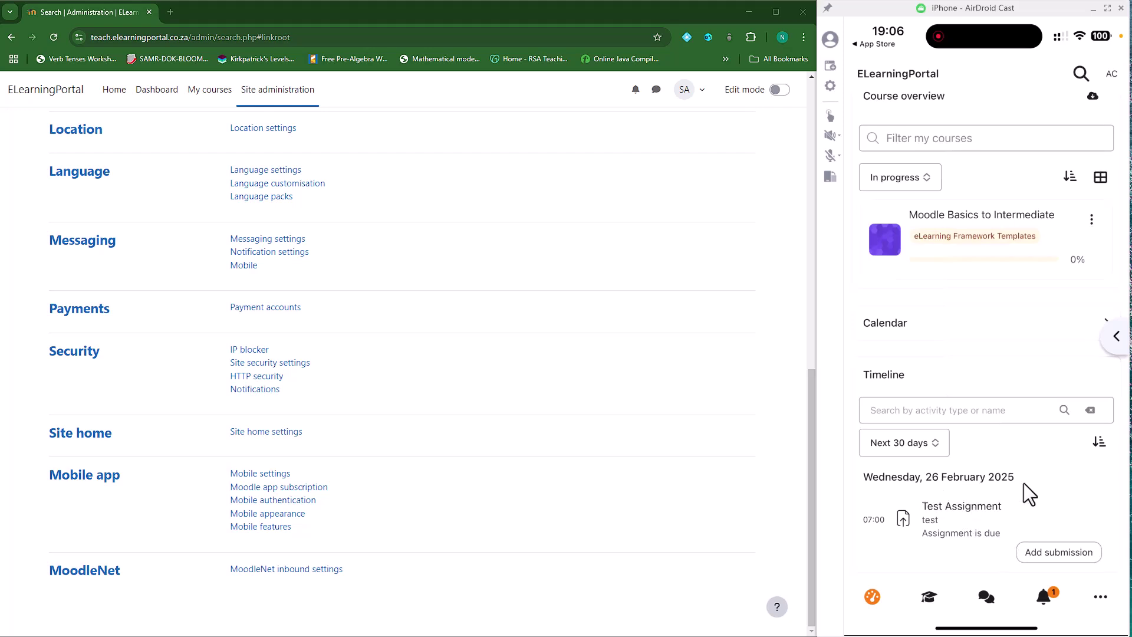
pyautogui.scroll(1, 963, 513)
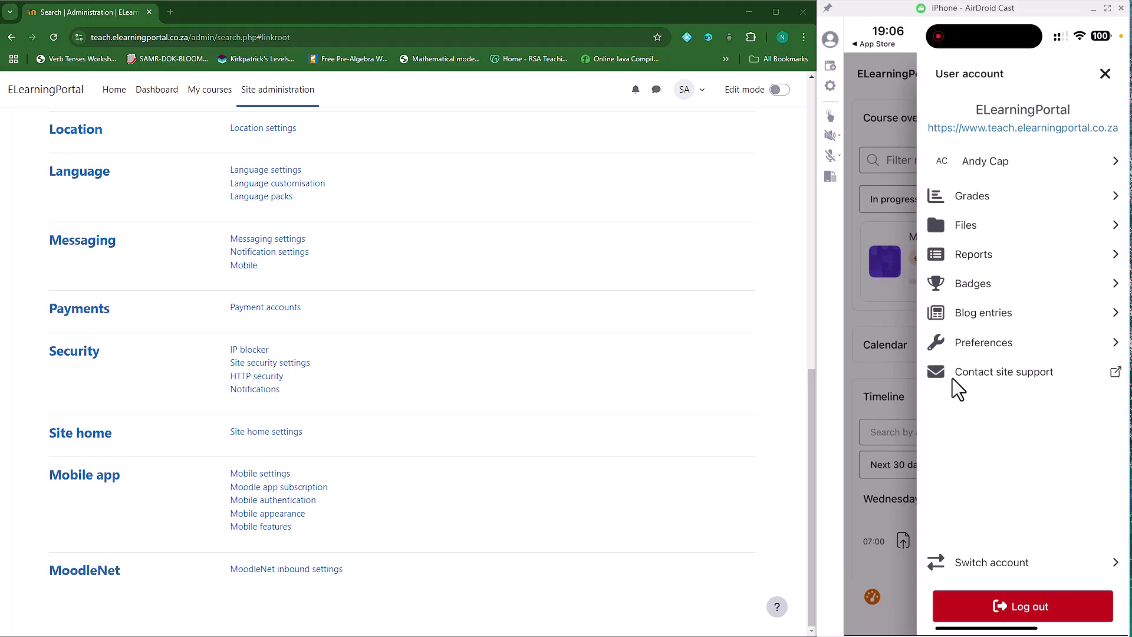
pyautogui.click(1104, 74)
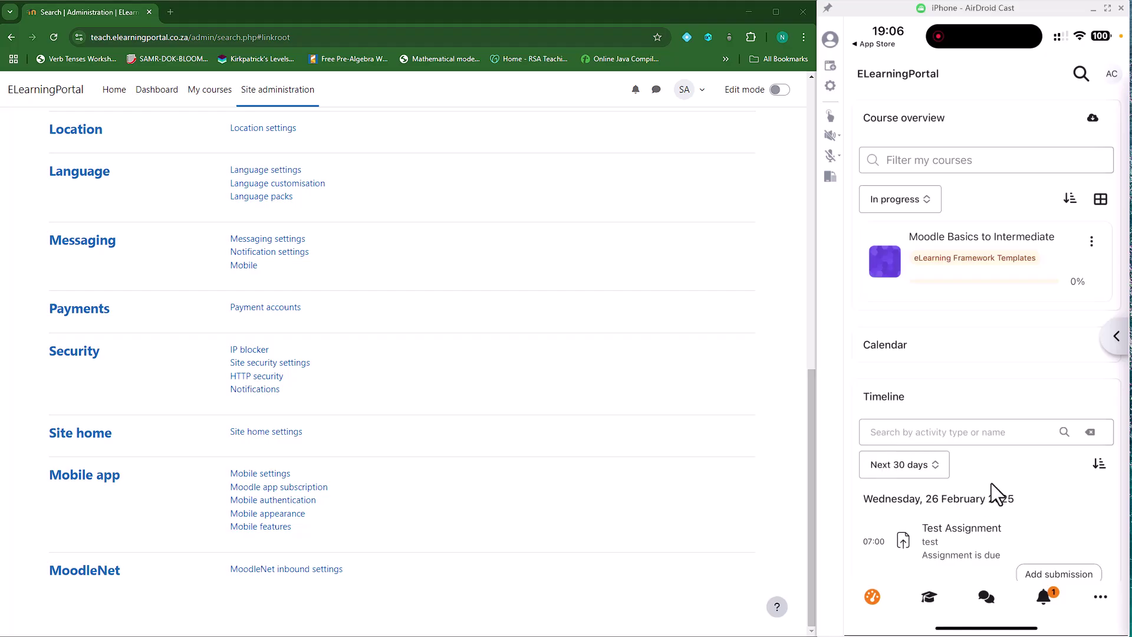
pyautogui.click(901, 346)
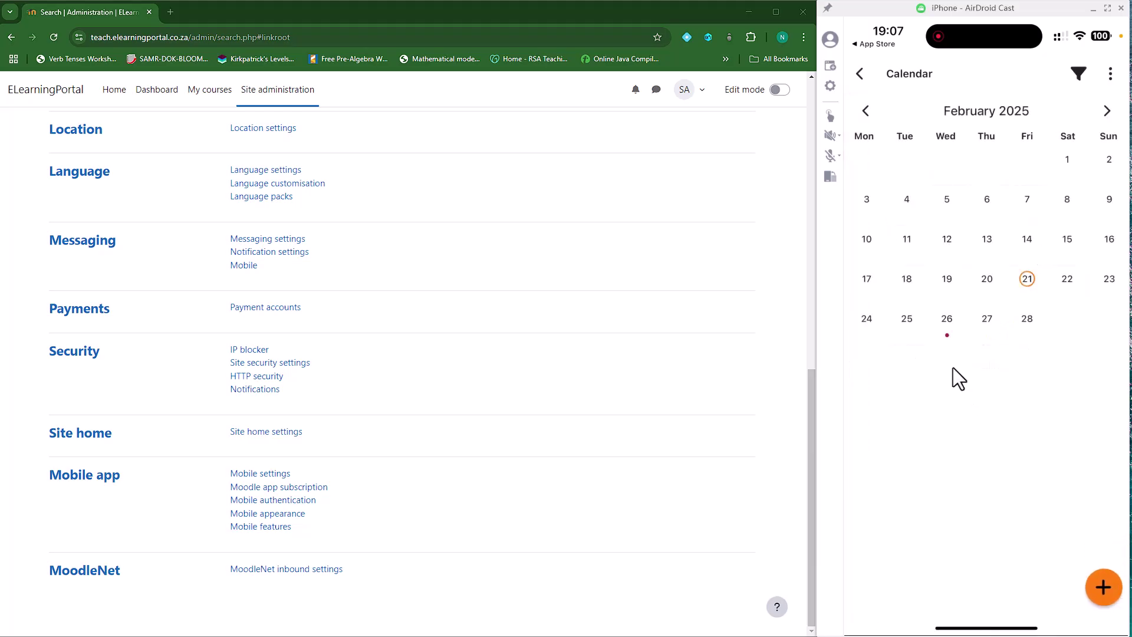
# View the Test Assignment event due on 26 February 2025
pyautogui.click(947, 335)
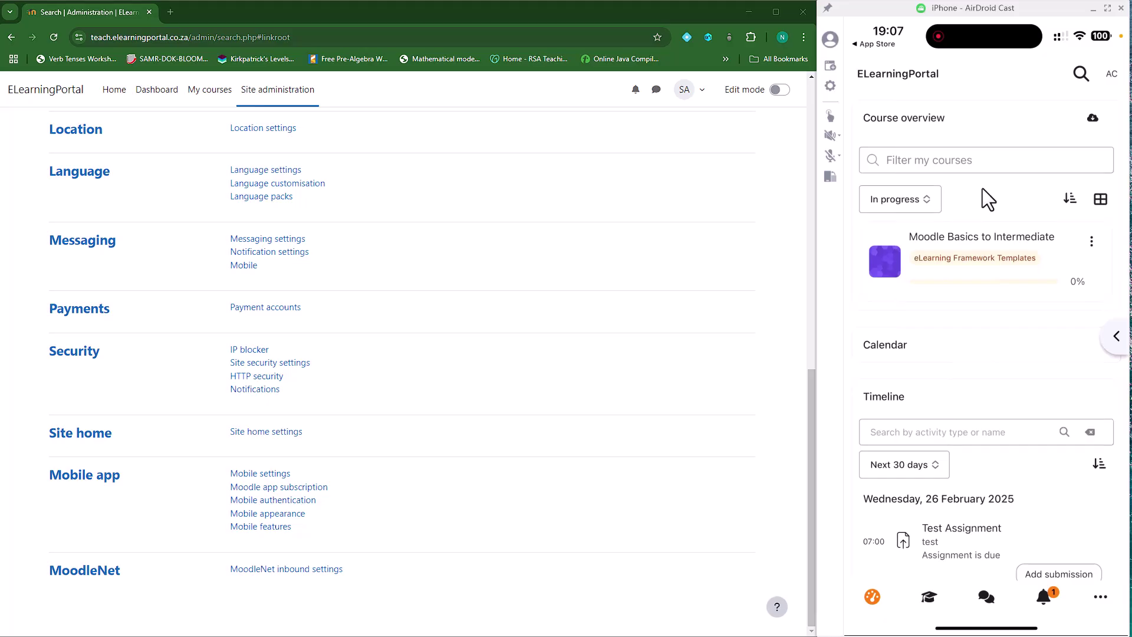
# Open Moodle Basics to Intermediate, dismiss its tour, browse the course tabs and close the course index
pyautogui.click(963, 236)
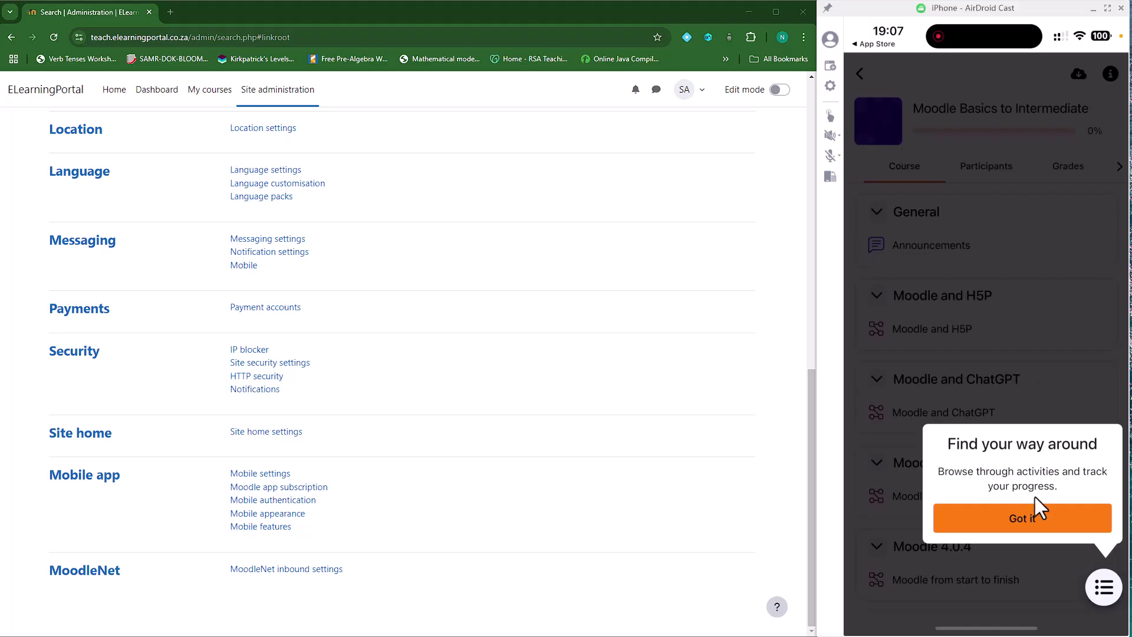
pyautogui.click(1030, 518)
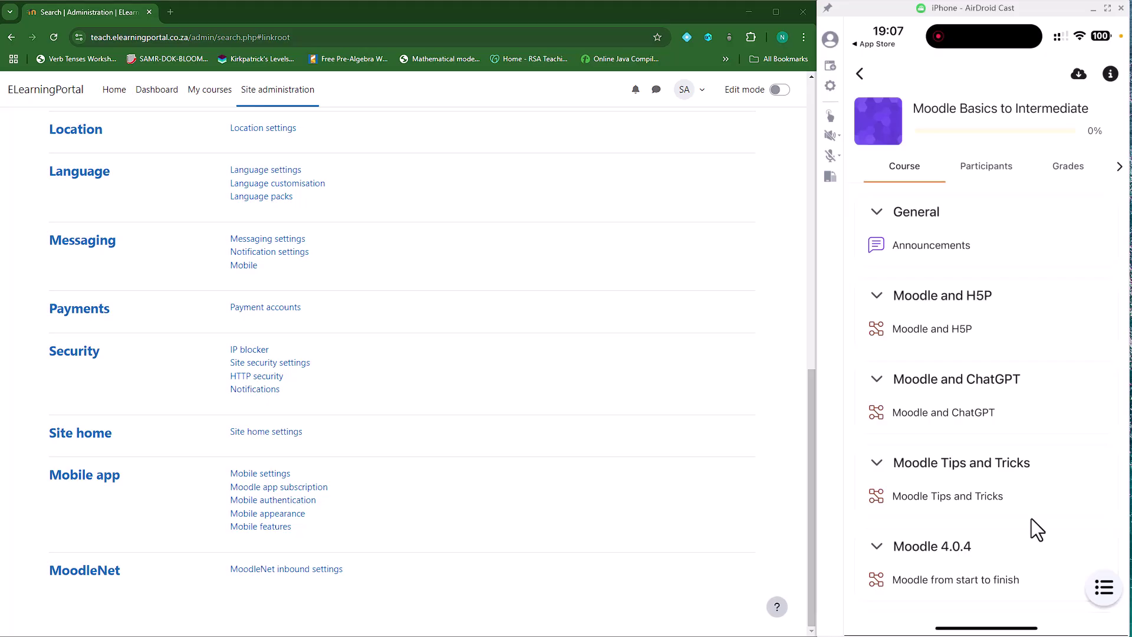
pyautogui.scroll(-2, 1030, 518)
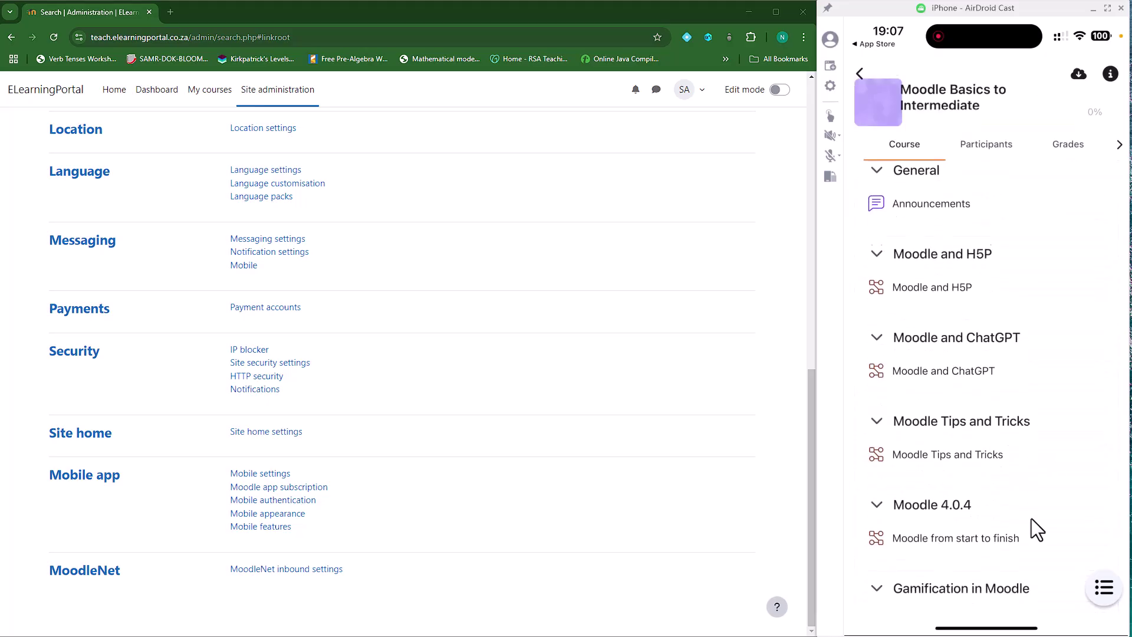
pyautogui.scroll(2, 1031, 518)
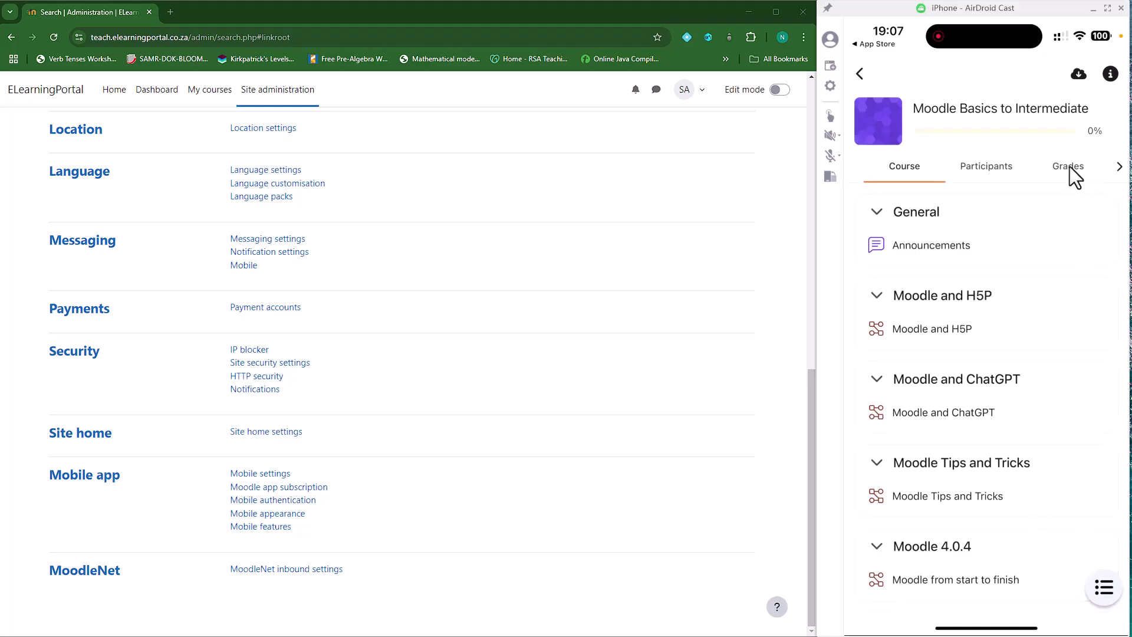
pyautogui.click(1119, 168)
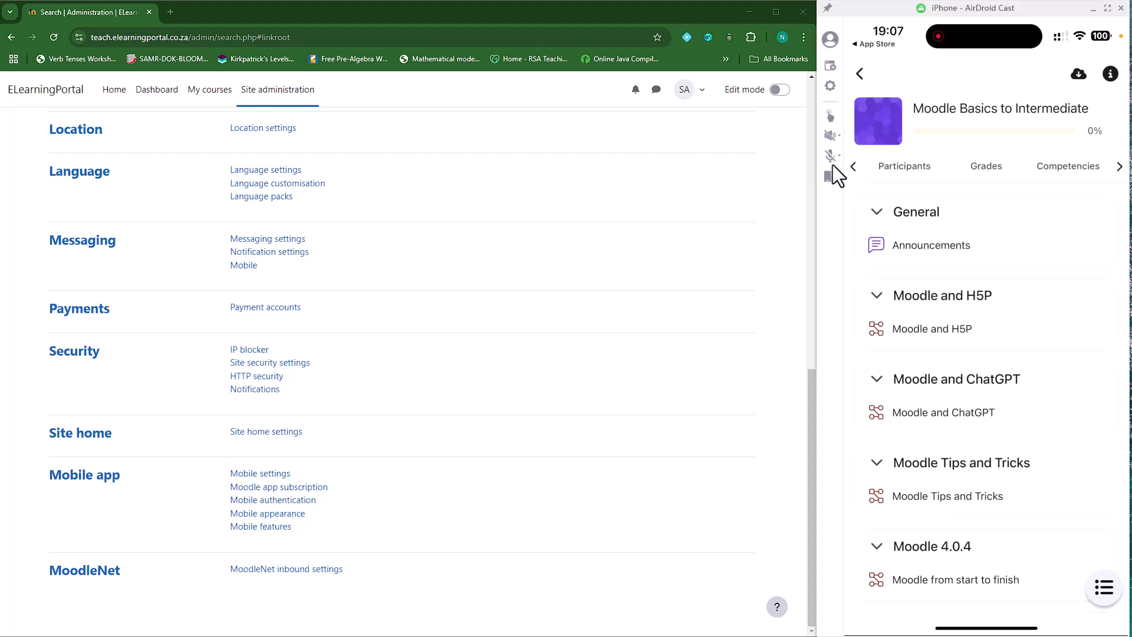
pyautogui.click(852, 167)
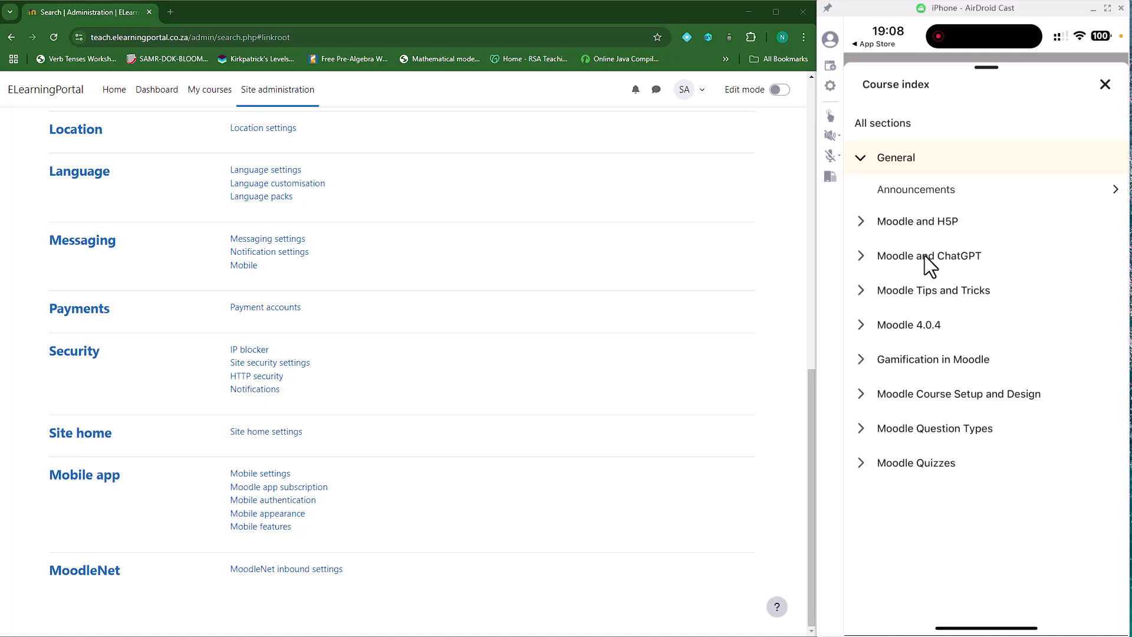
pyautogui.click(1105, 86)
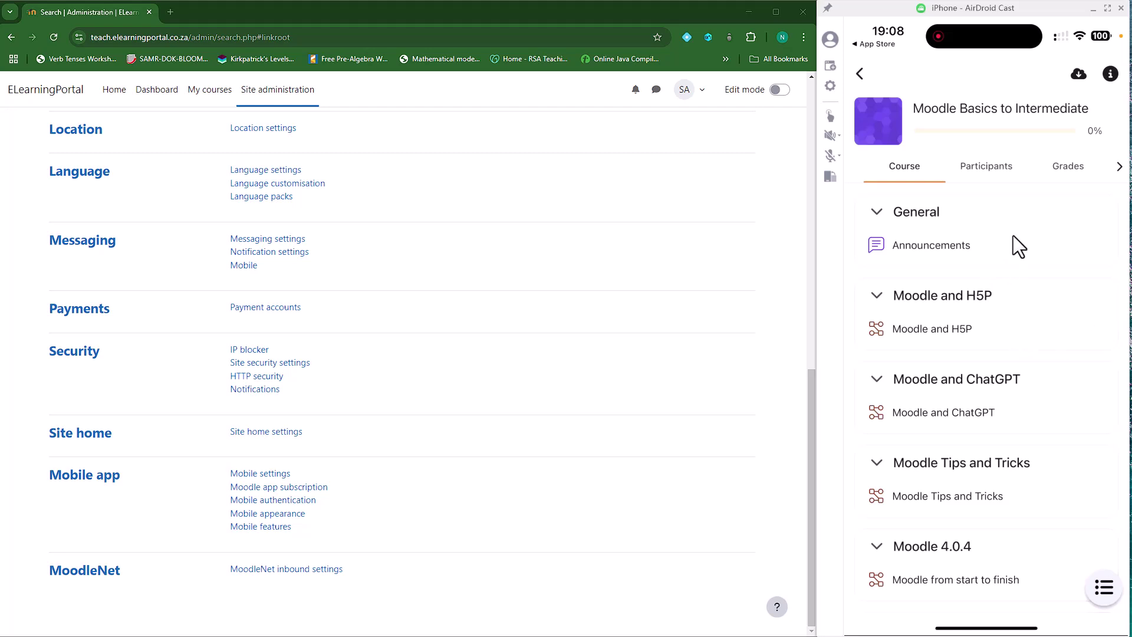
# Scroll back to the top of the Site administration page toward the Appearance category
pyautogui.scroll(2, 472, 516)
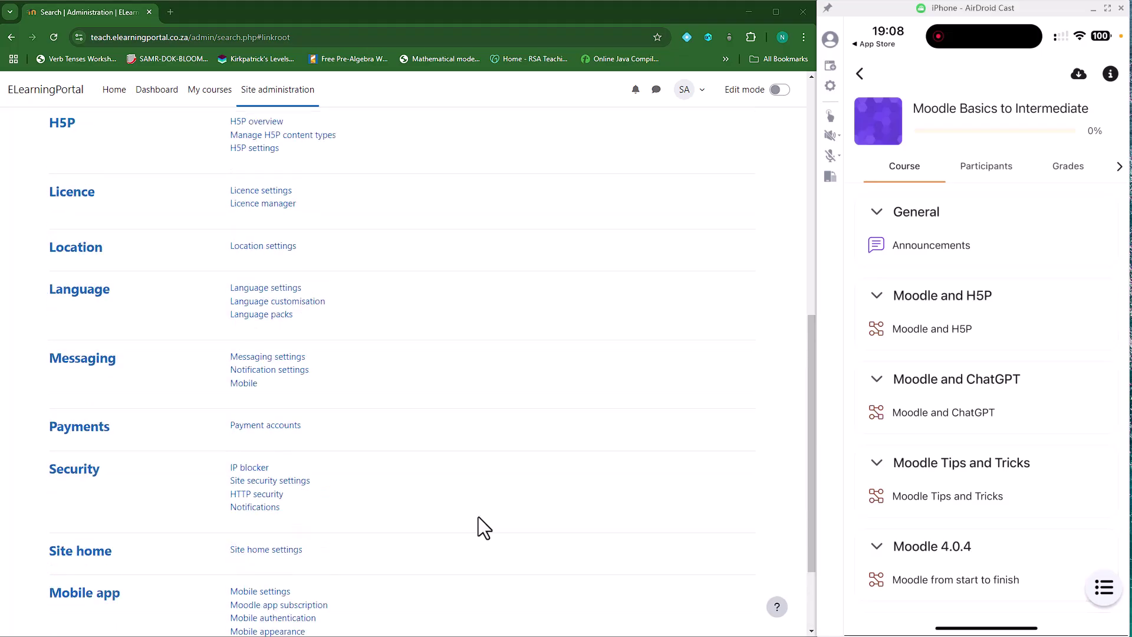
pyautogui.scroll(1, 515, 485)
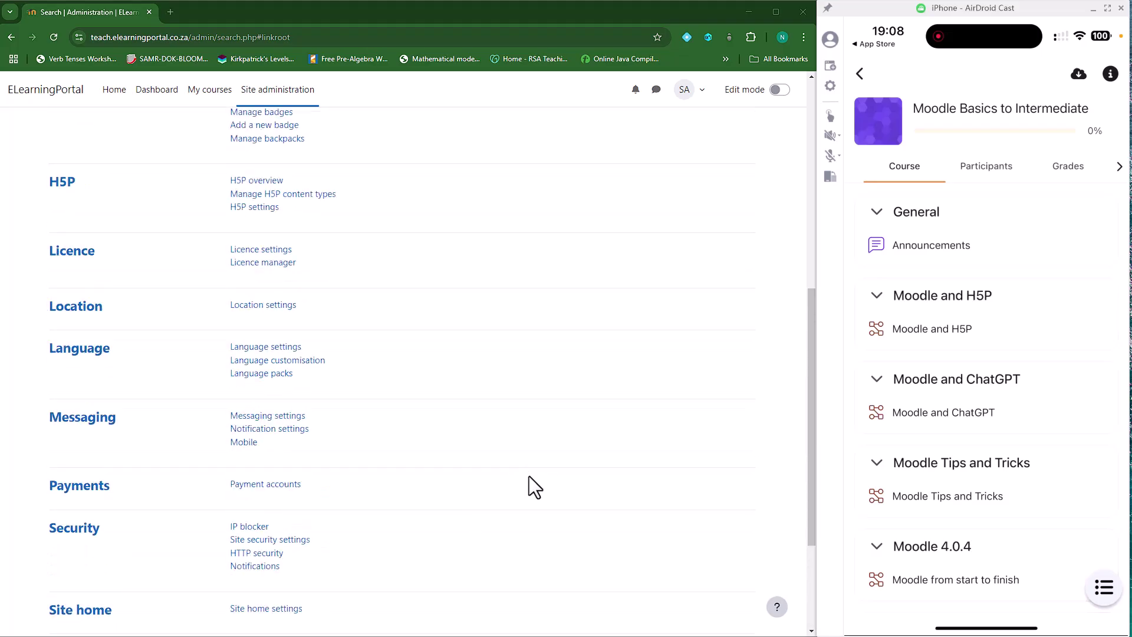
pyautogui.scroll(2, 528, 475)
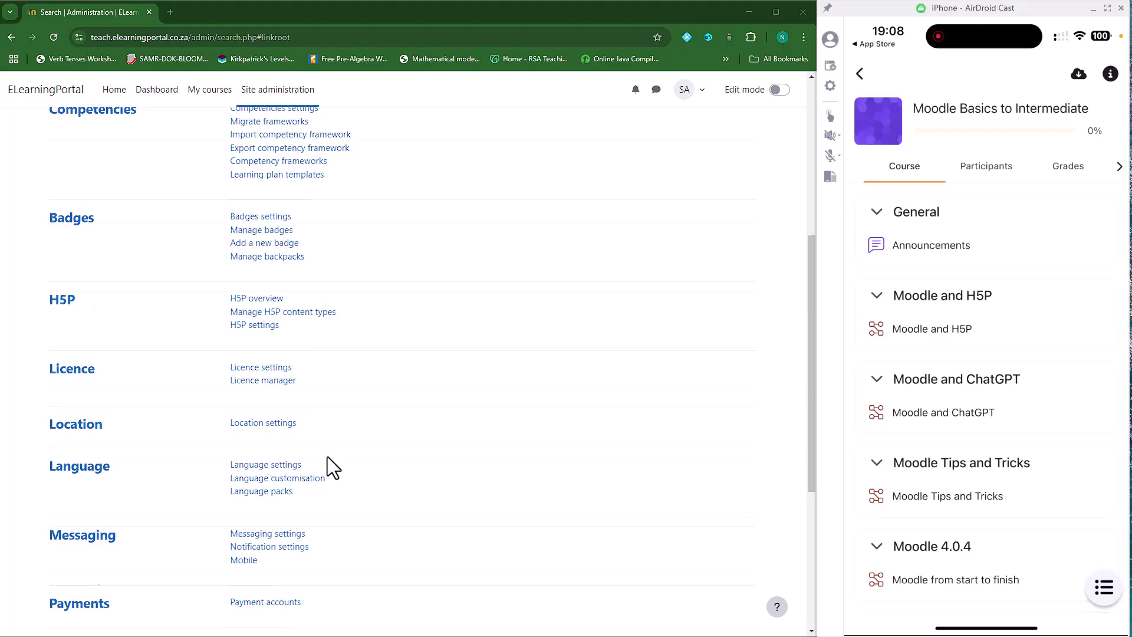
pyautogui.scroll(6, 328, 467)
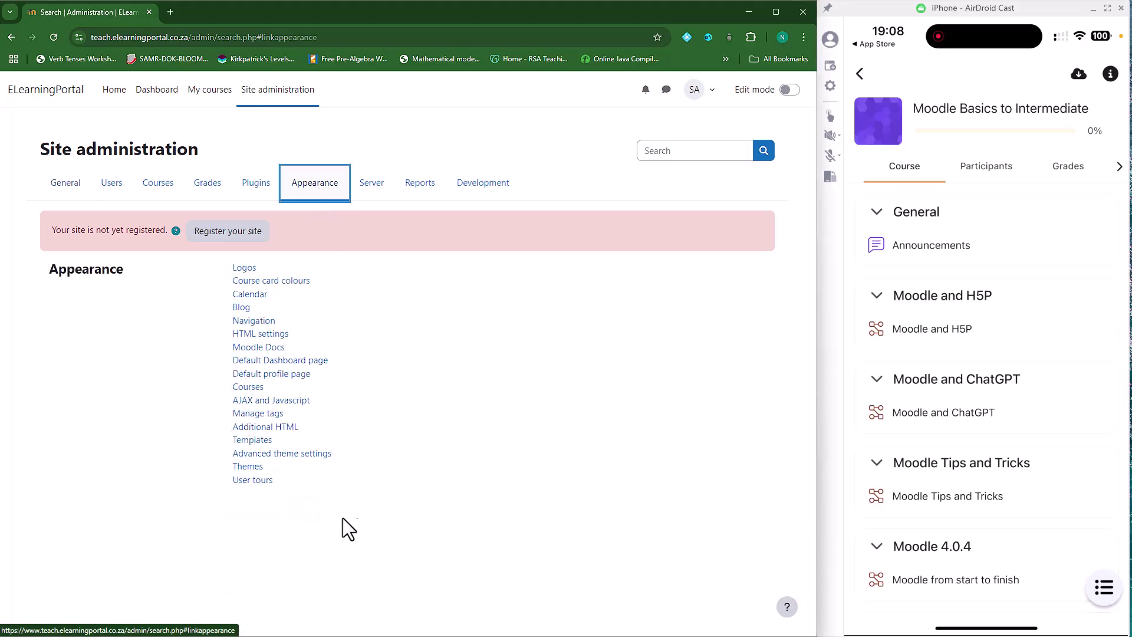
# Review the Advanced features settings under General, then move to the Server administration category
pyautogui.click(62, 184)
pyautogui.click(294, 307)
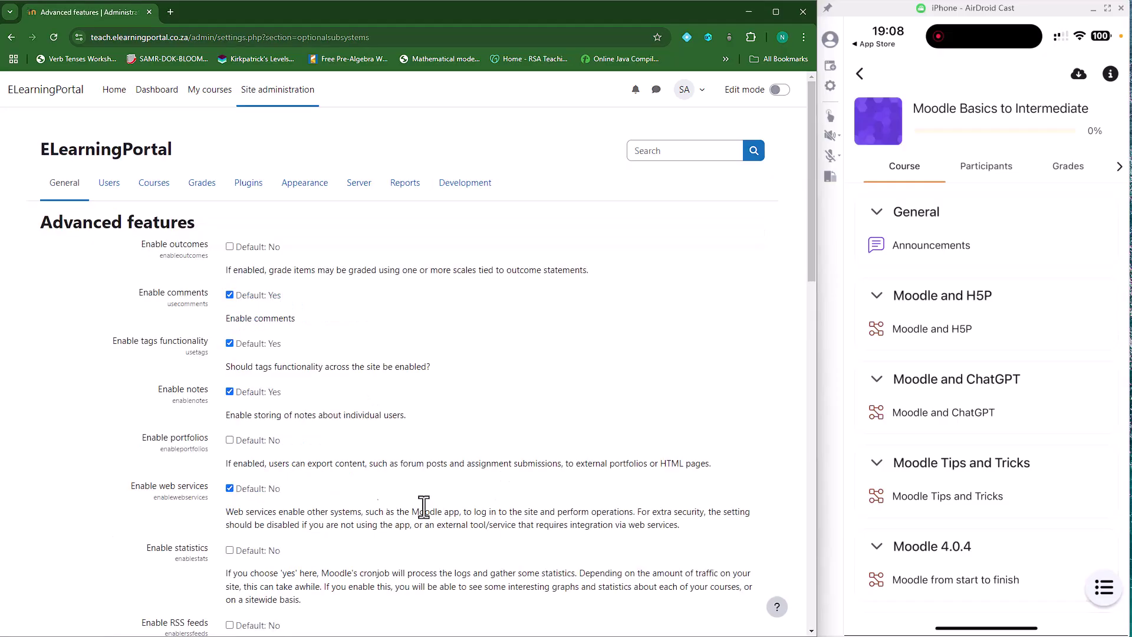
pyautogui.scroll(-3, 320, 473)
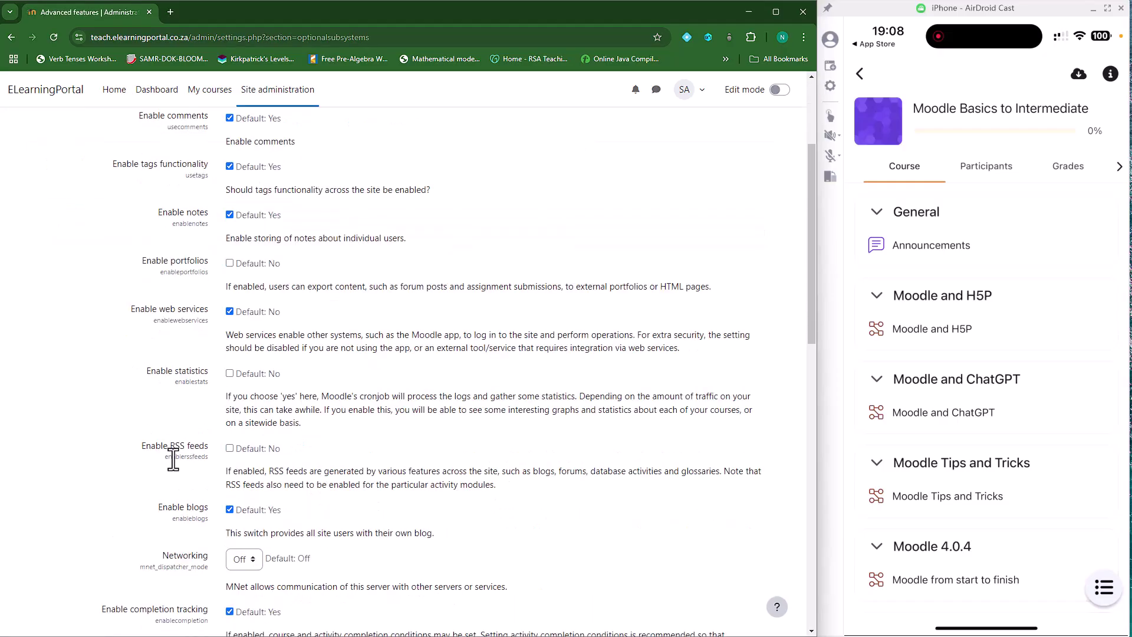
pyautogui.scroll(-7, 167, 422)
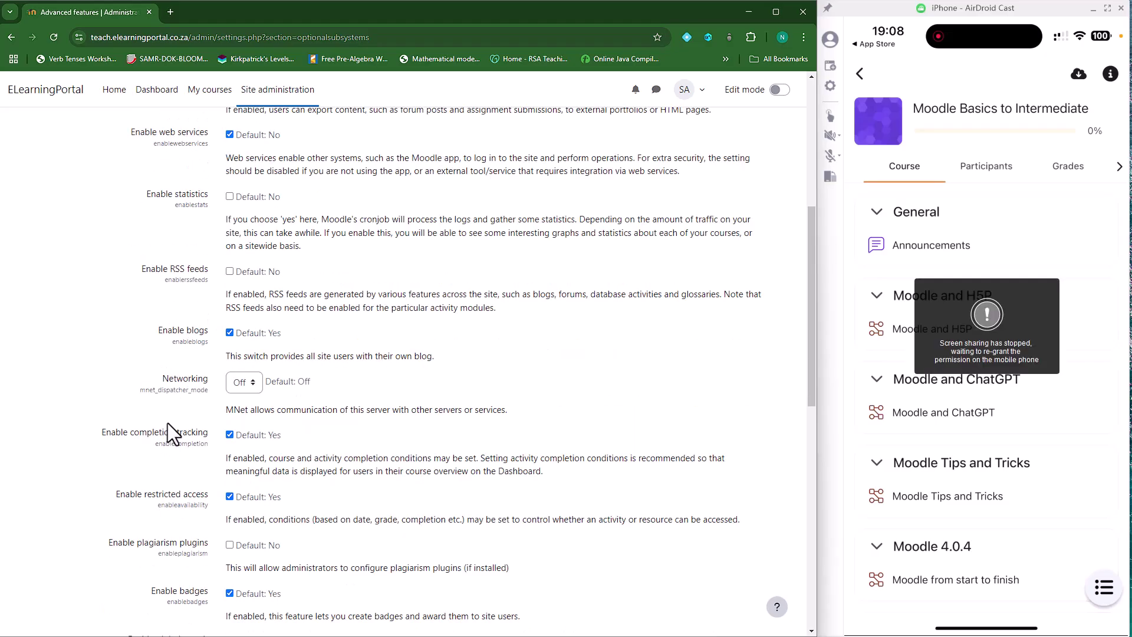
pyautogui.scroll(-5, 168, 422)
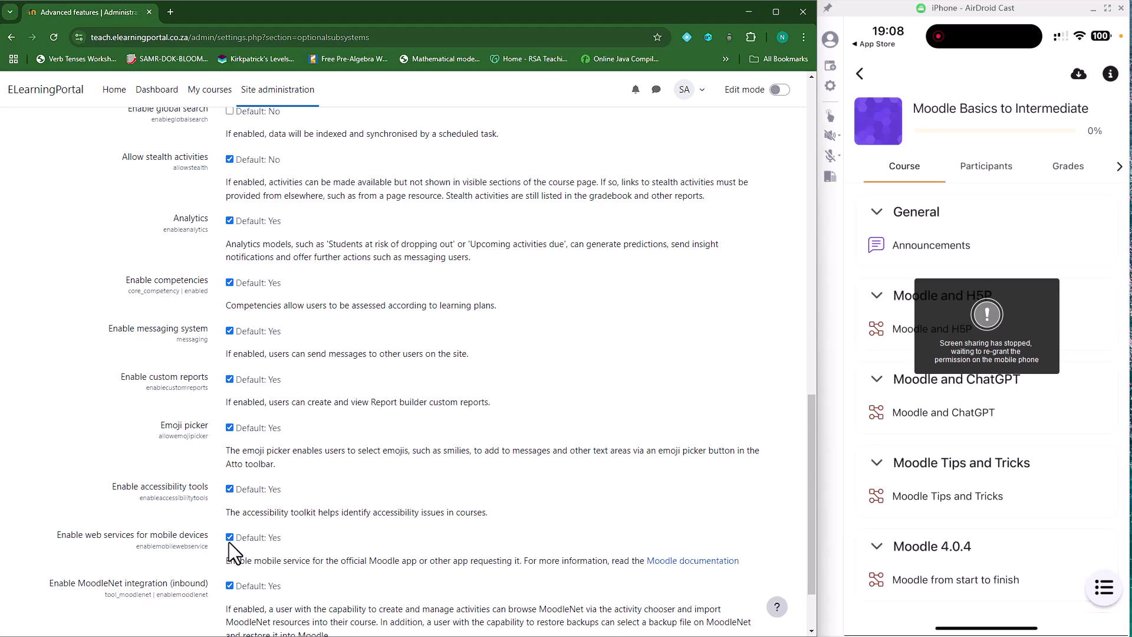
pyautogui.scroll(-2, 320, 500)
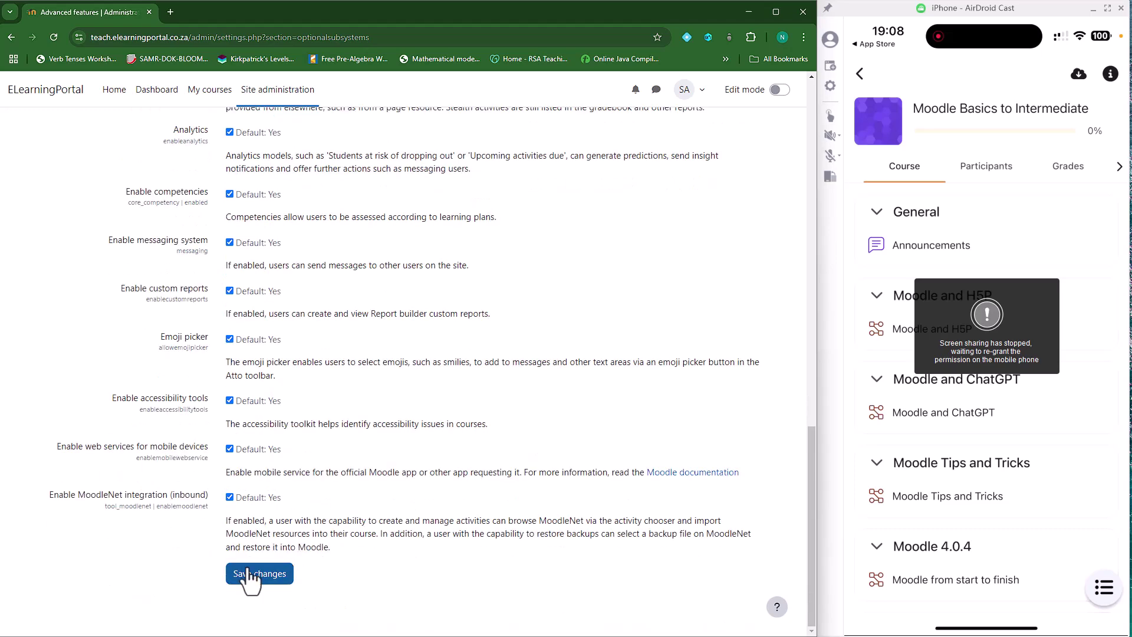
pyautogui.scroll(15, 366, 439)
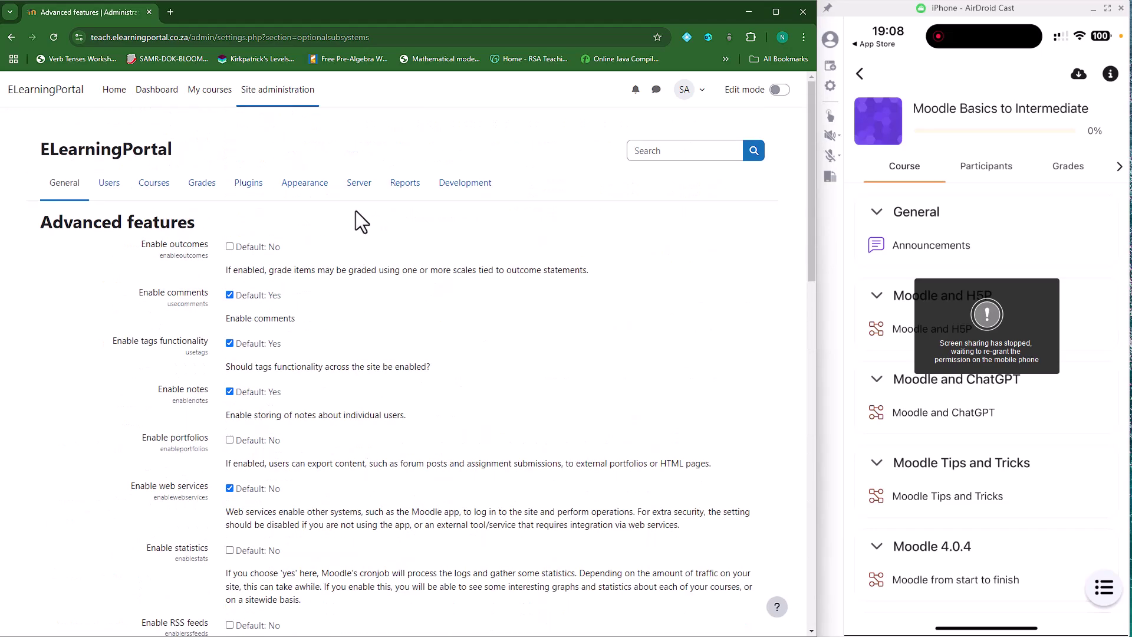
pyautogui.click(359, 182)
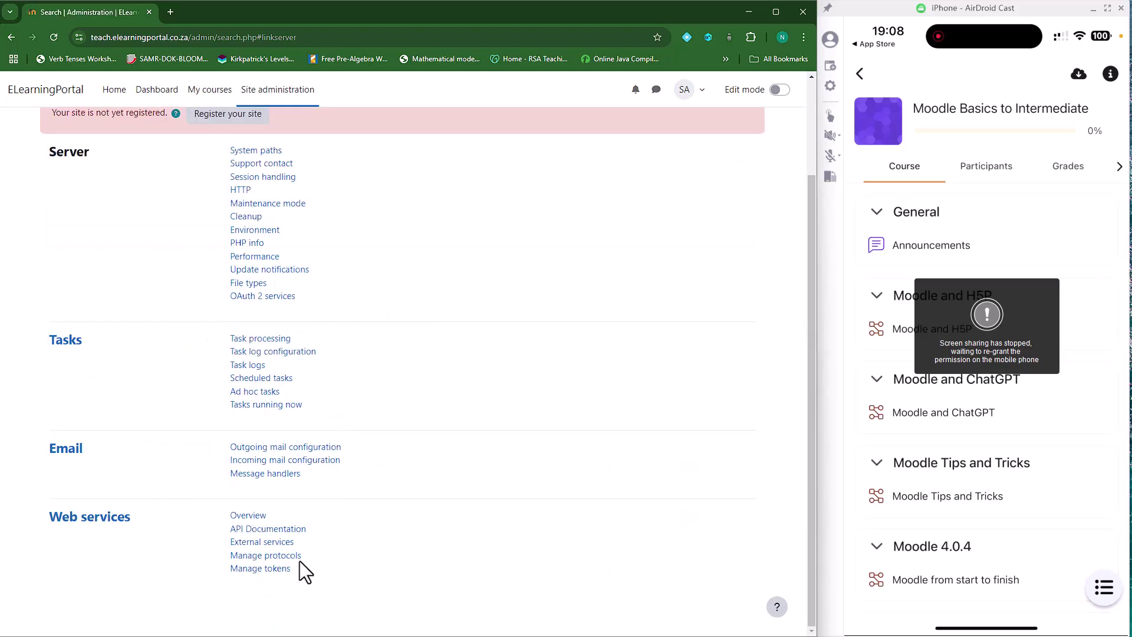
# On Manage protocols, turn on the REST protocol with its eye icon
pyautogui.click(289, 555)
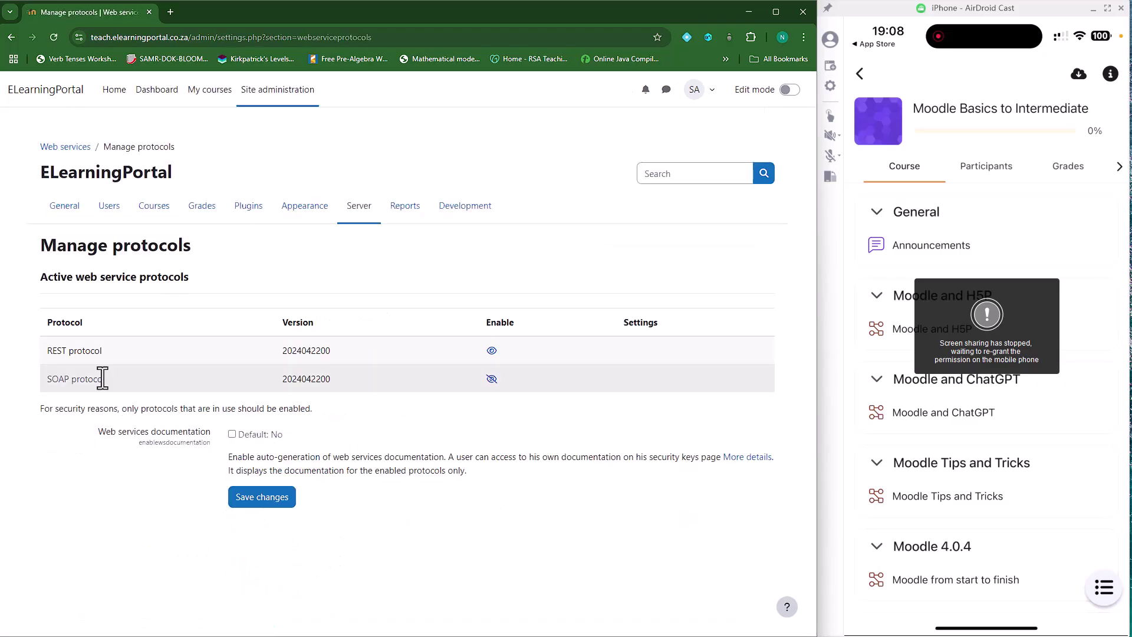
pyautogui.click(491, 351)
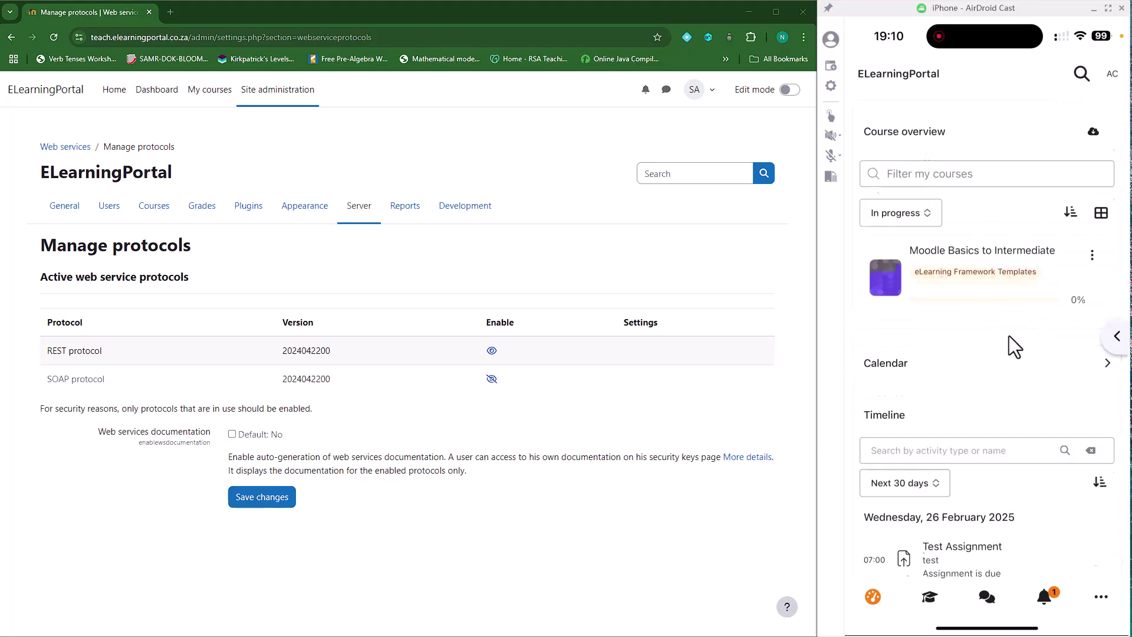
pyautogui.click(1114, 83)
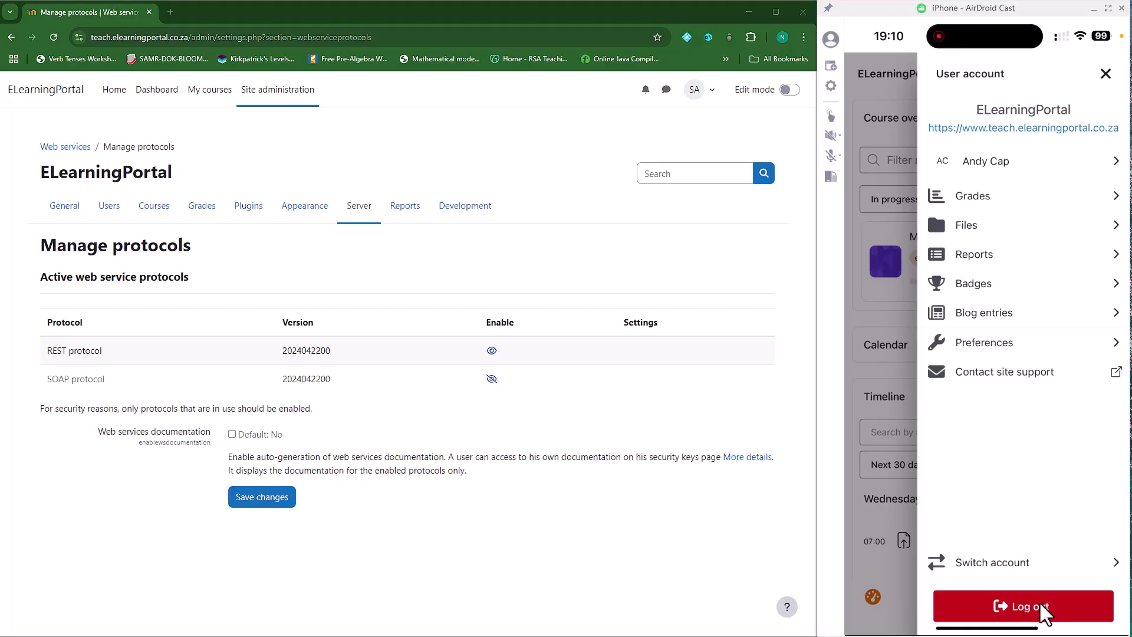
pyautogui.click(1105, 74)
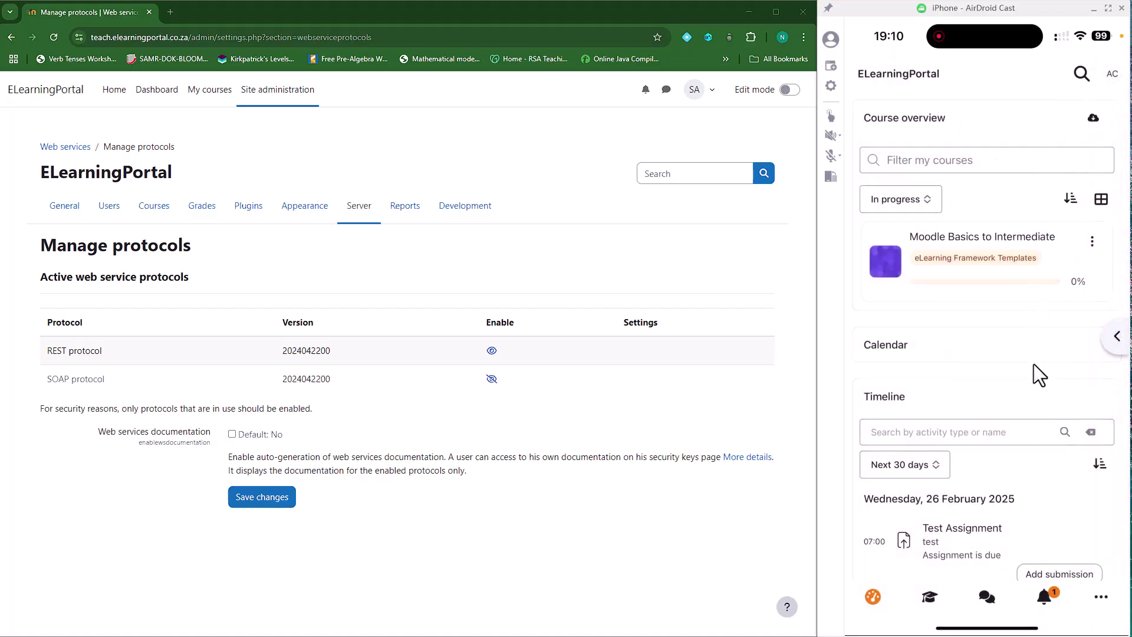
pyautogui.rightClick(1017, 330)
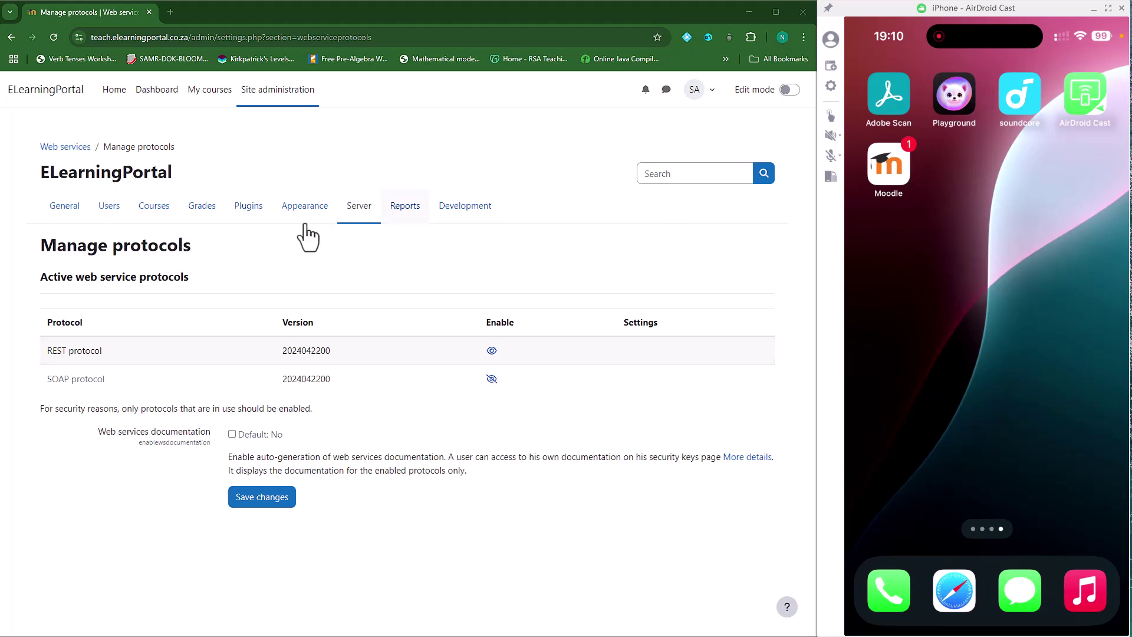
pyautogui.click(896, 175)
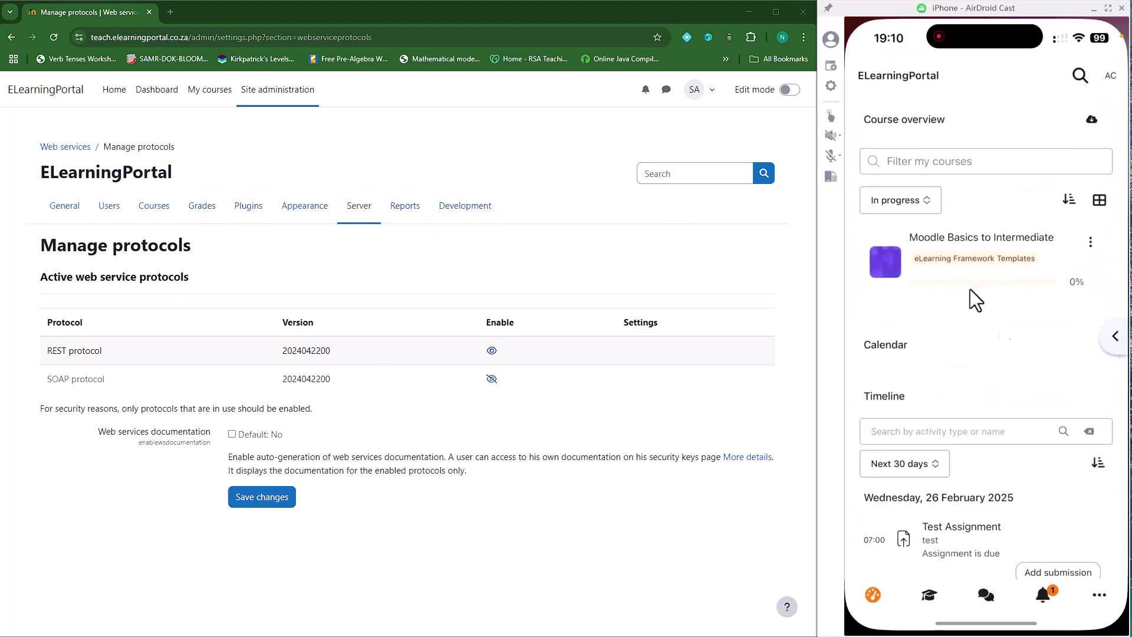
# Open the Welcome to test notification and its linked profile details, then back out to Notifications
pyautogui.click(1045, 599)
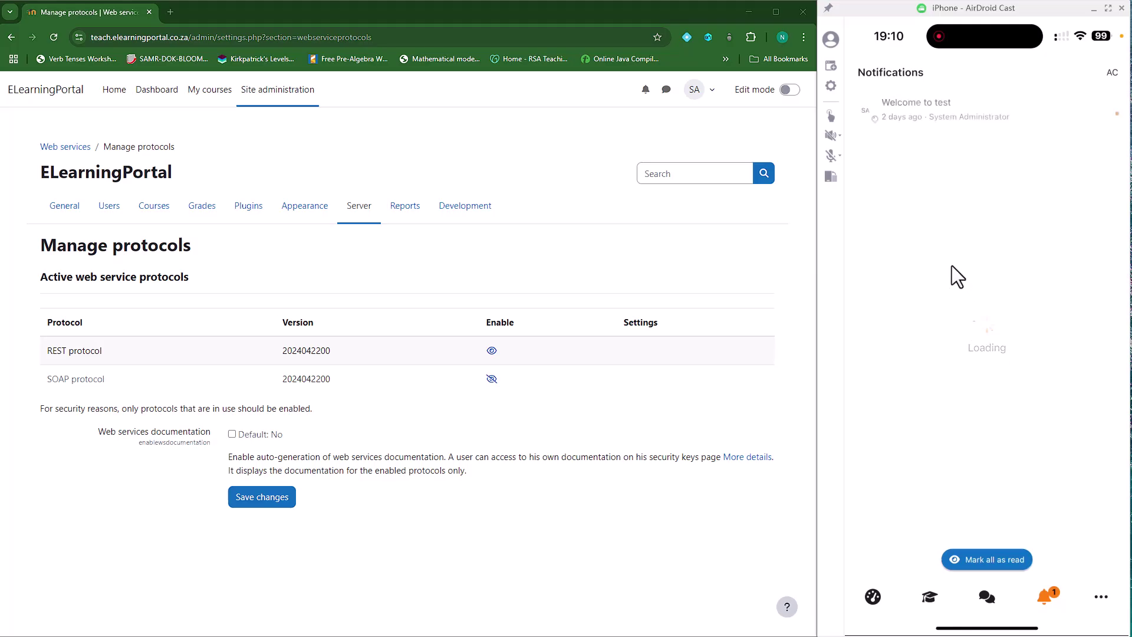
pyautogui.click(922, 110)
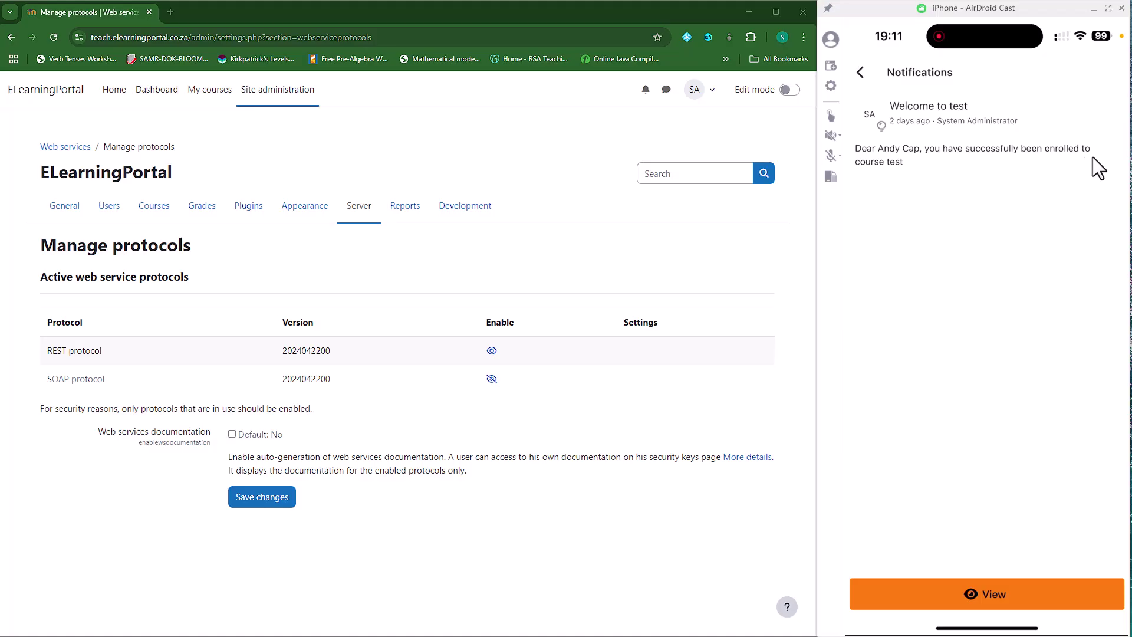
pyautogui.click(995, 594)
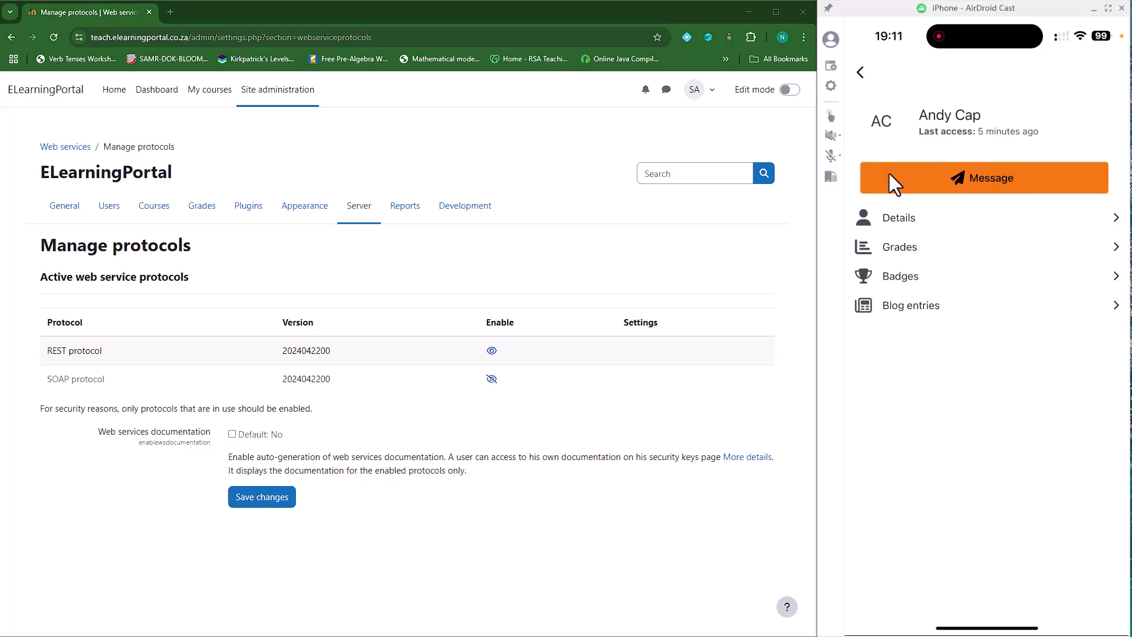
pyautogui.click(899, 218)
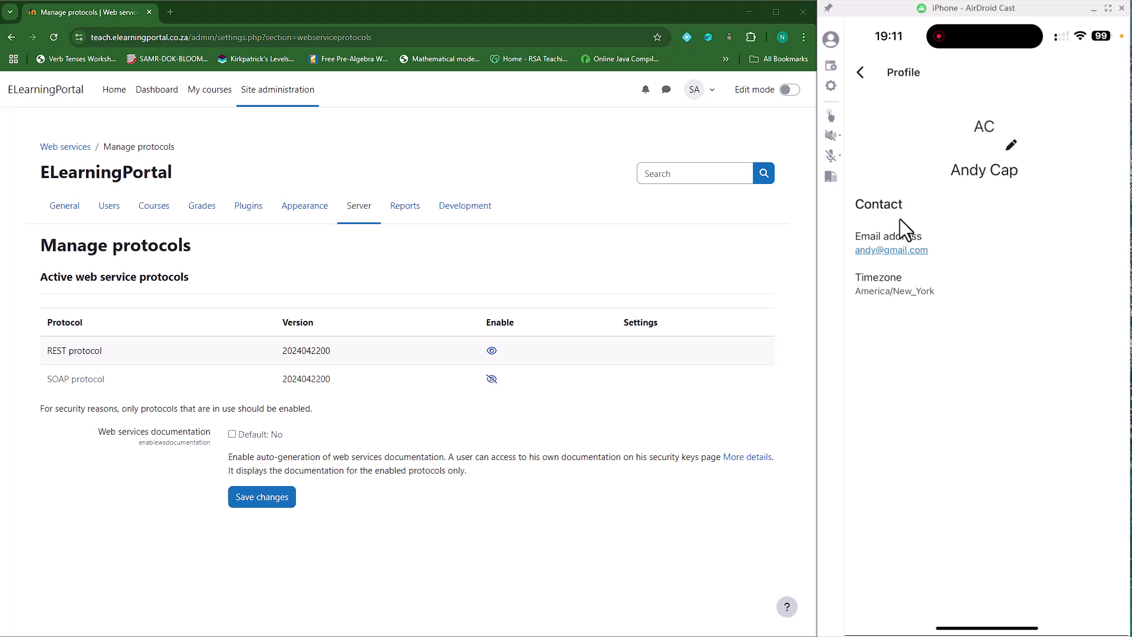
pyautogui.click(861, 77)
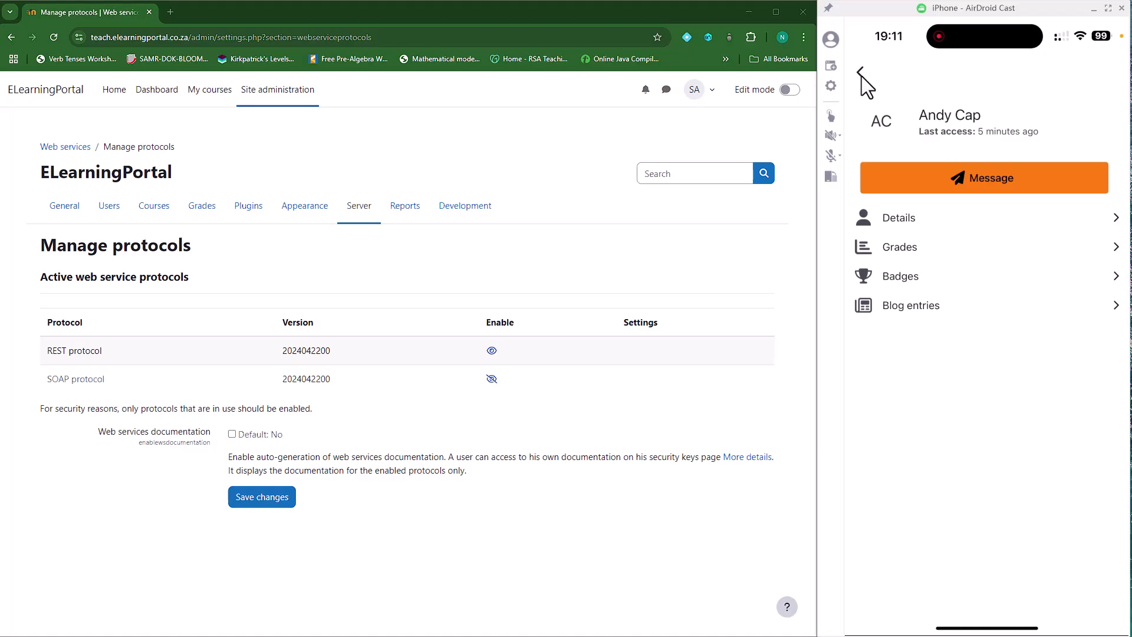
pyautogui.click(862, 76)
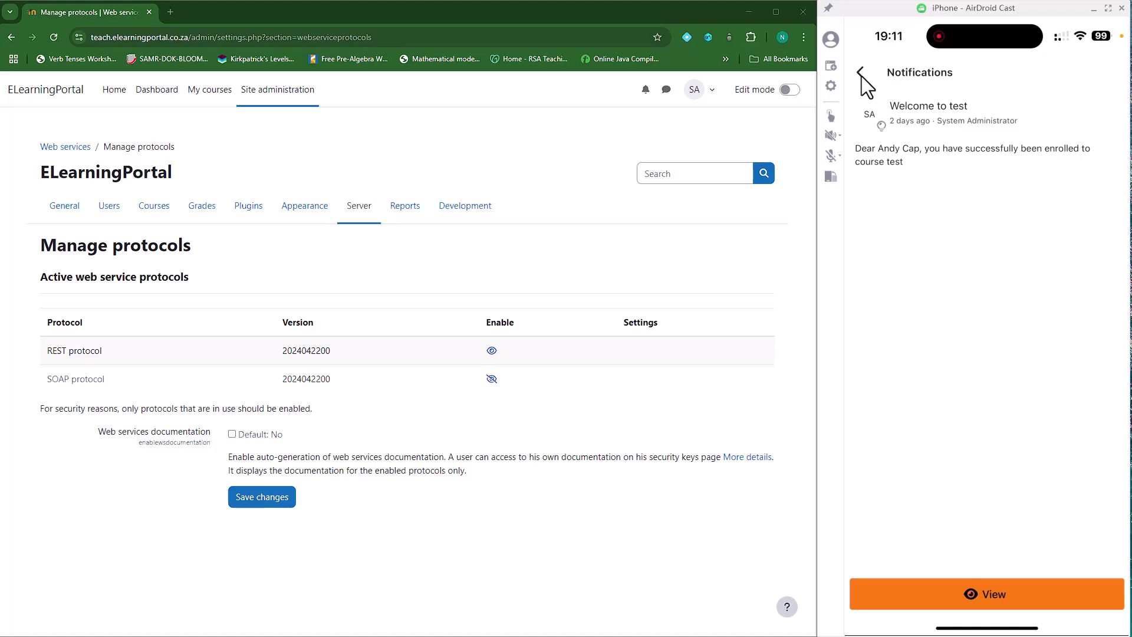
pyautogui.click(862, 75)
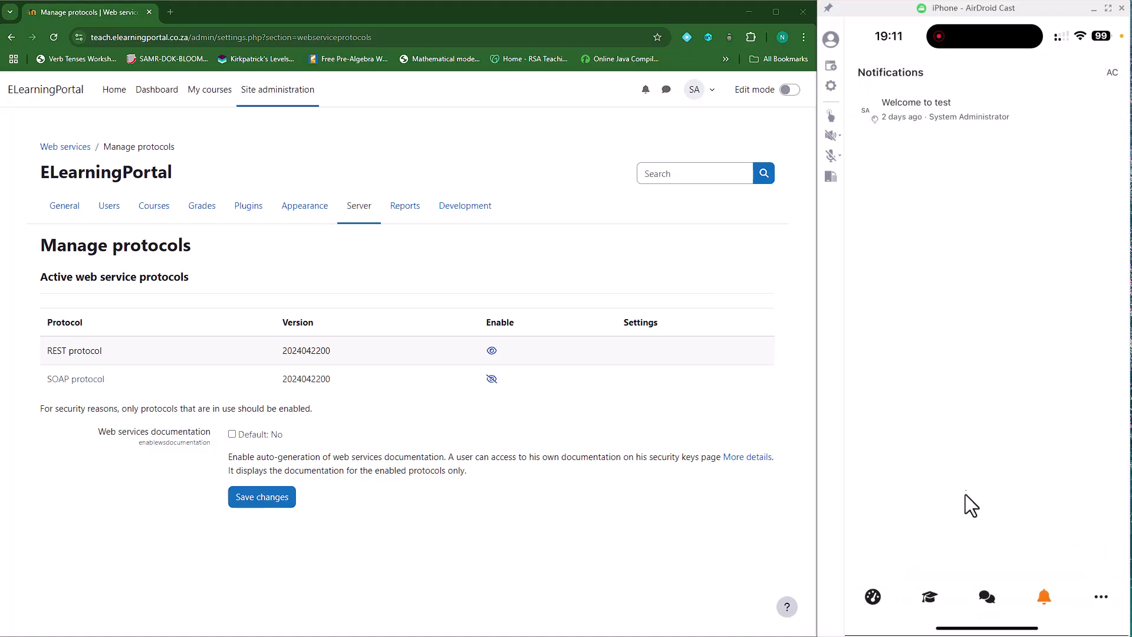
# Browse My courses, then open the starred conversation in Messages and start a new message
pyautogui.click(930, 598)
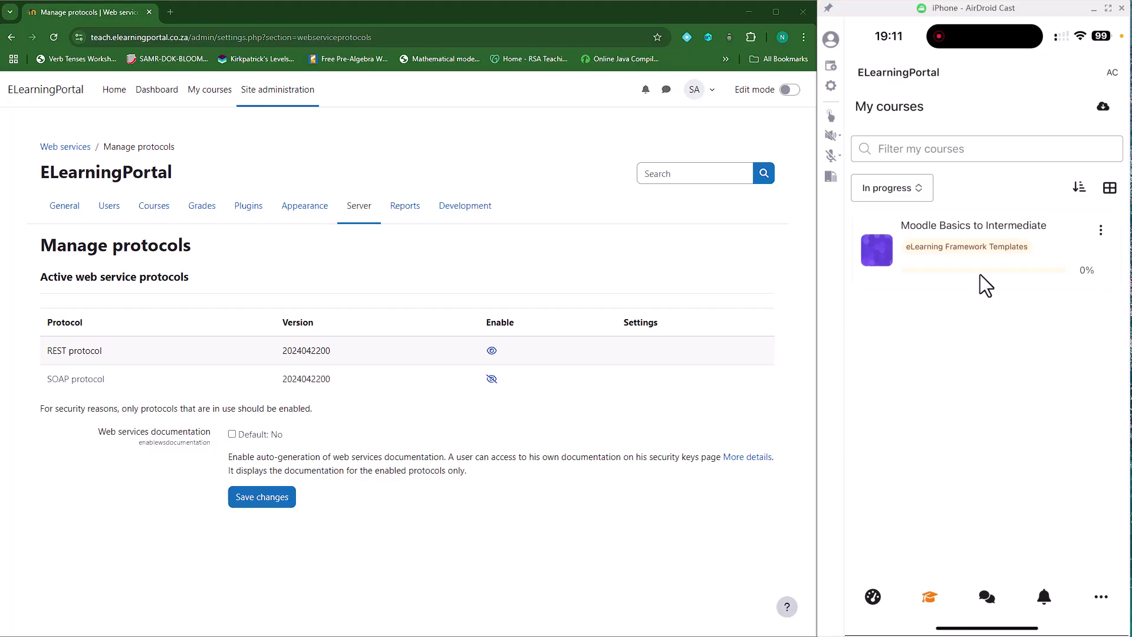
pyautogui.click(987, 598)
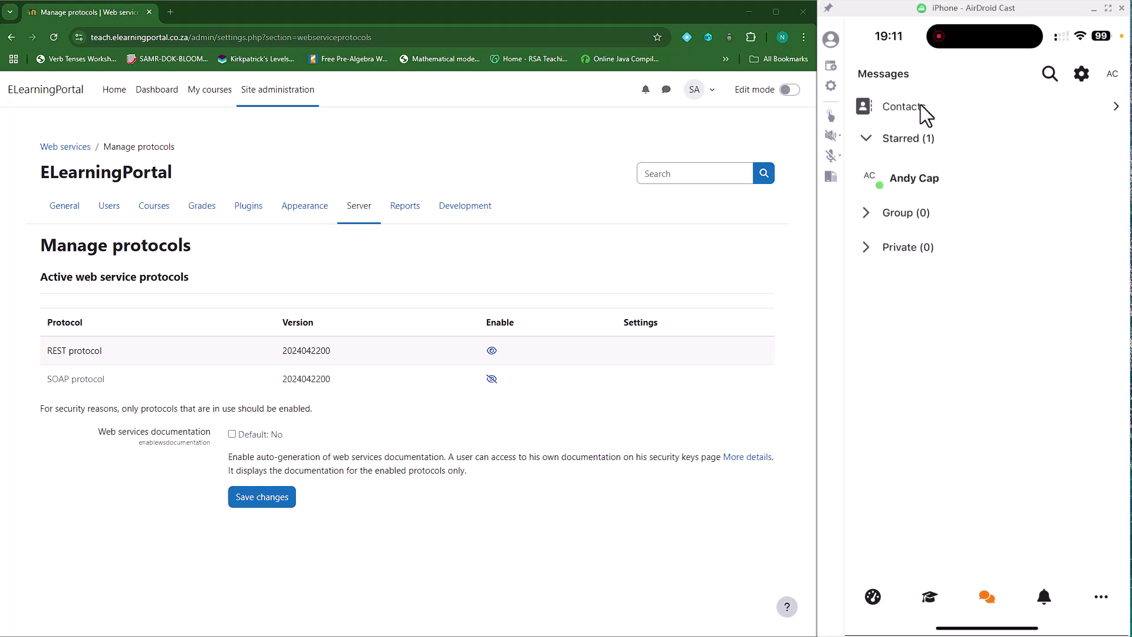
pyautogui.click(935, 179)
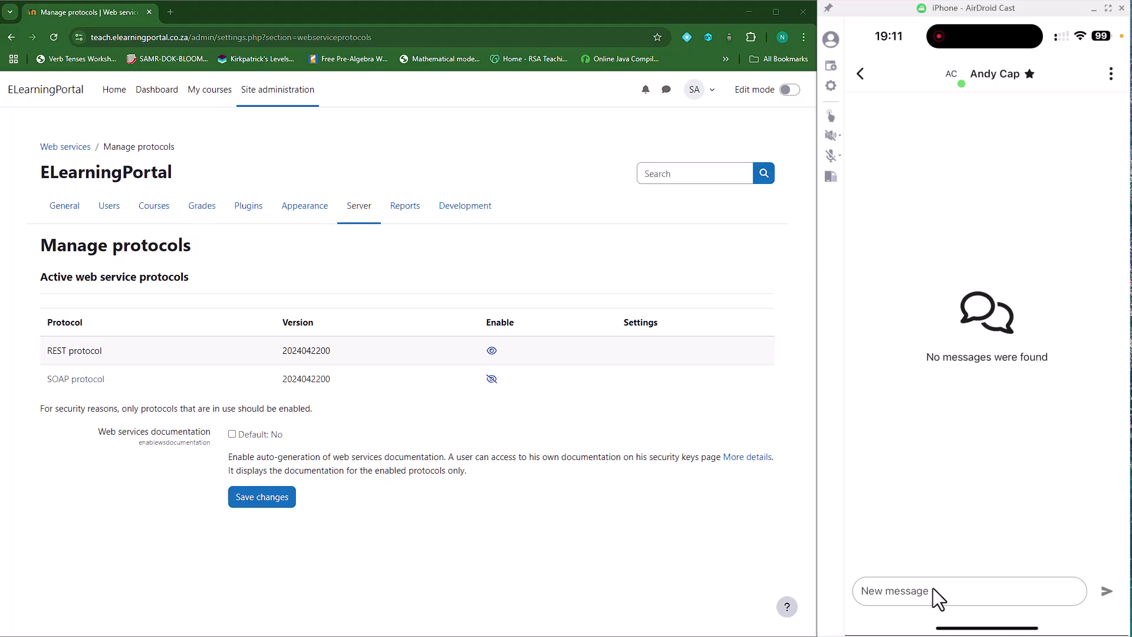
pyautogui.click(932, 588)
# Check the Contacts list from Messages, then return to the Dashboard
pyautogui.moveTo(848, 460); pyautogui.dragTo(981, 453)
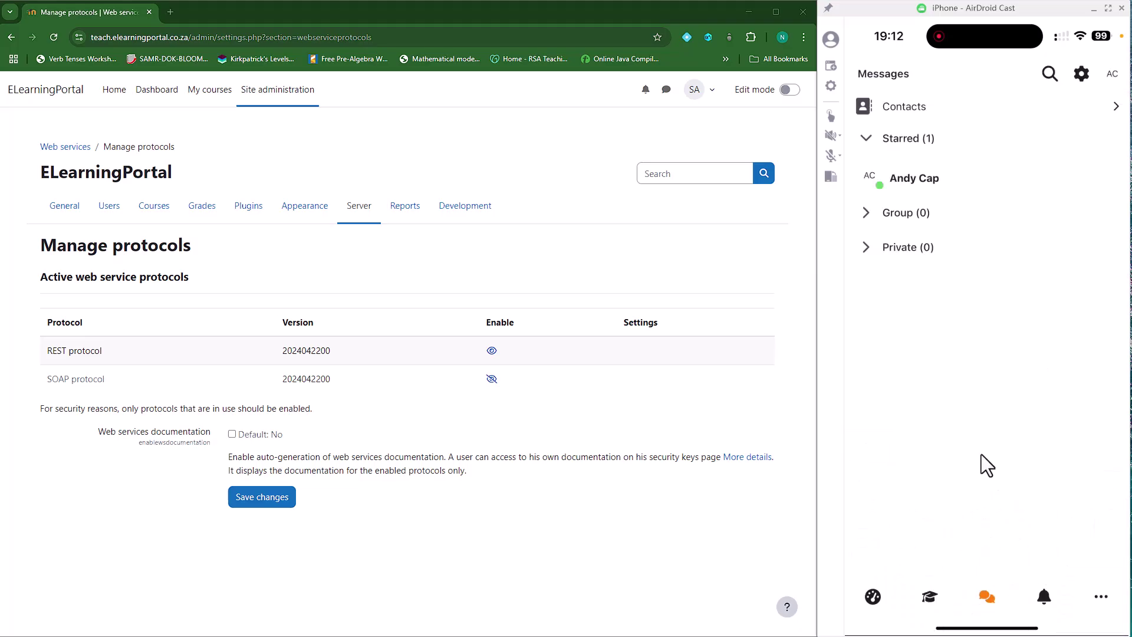
pyautogui.click(914, 111)
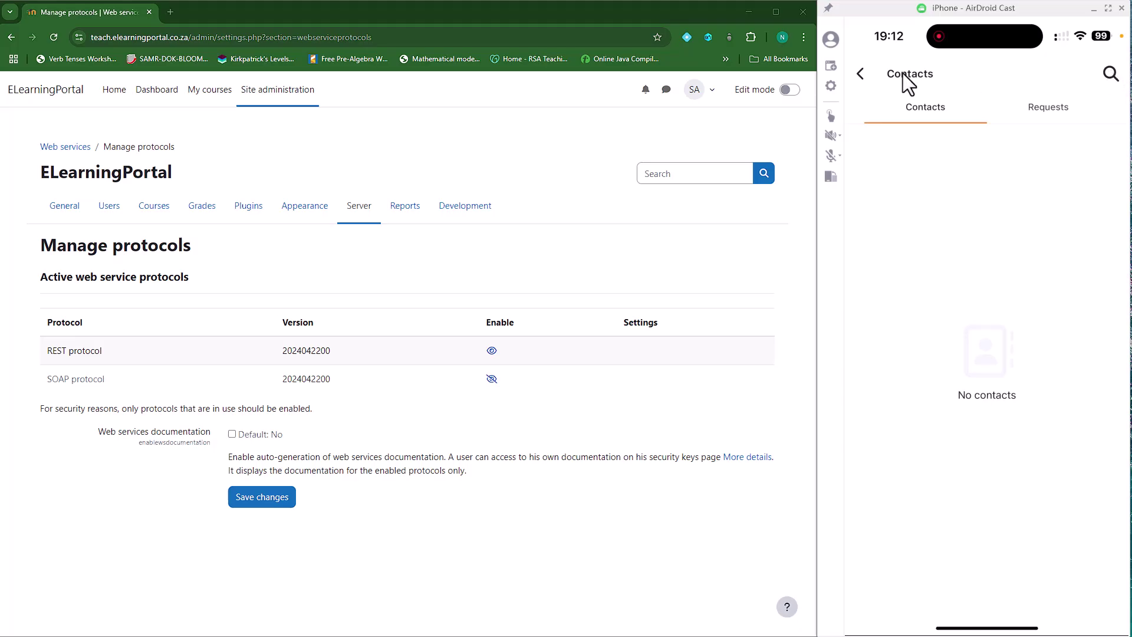
pyautogui.click(858, 76)
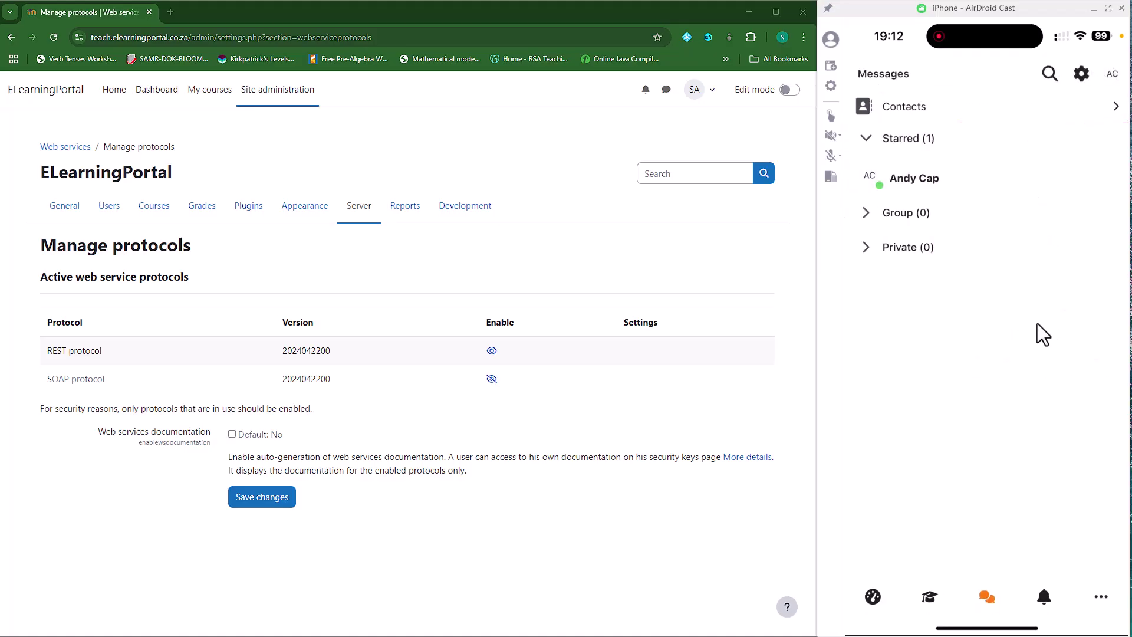
pyautogui.click(872, 597)
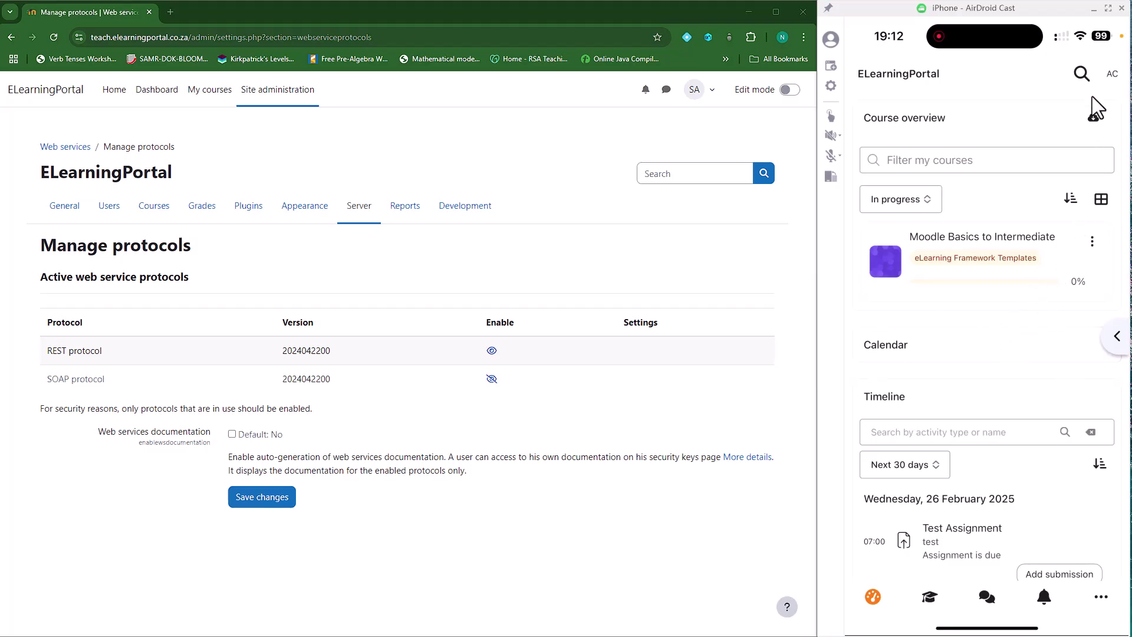
# Log out, reselect the saved ELearningPortal account, and focus its Password field
pyautogui.click(1116, 78)
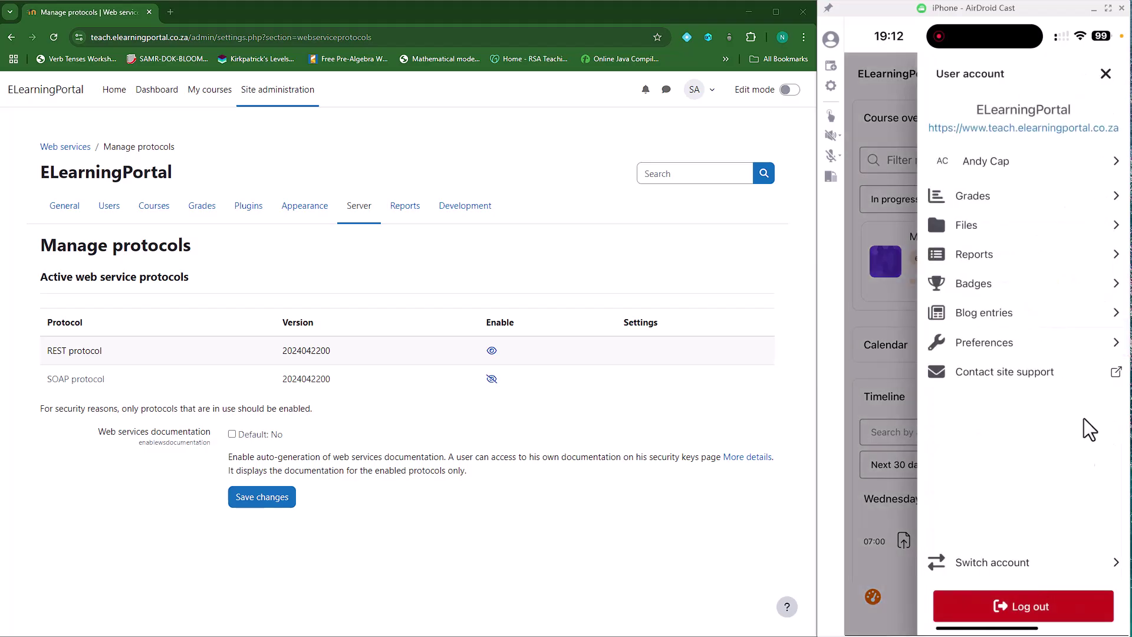
pyautogui.click(1035, 606)
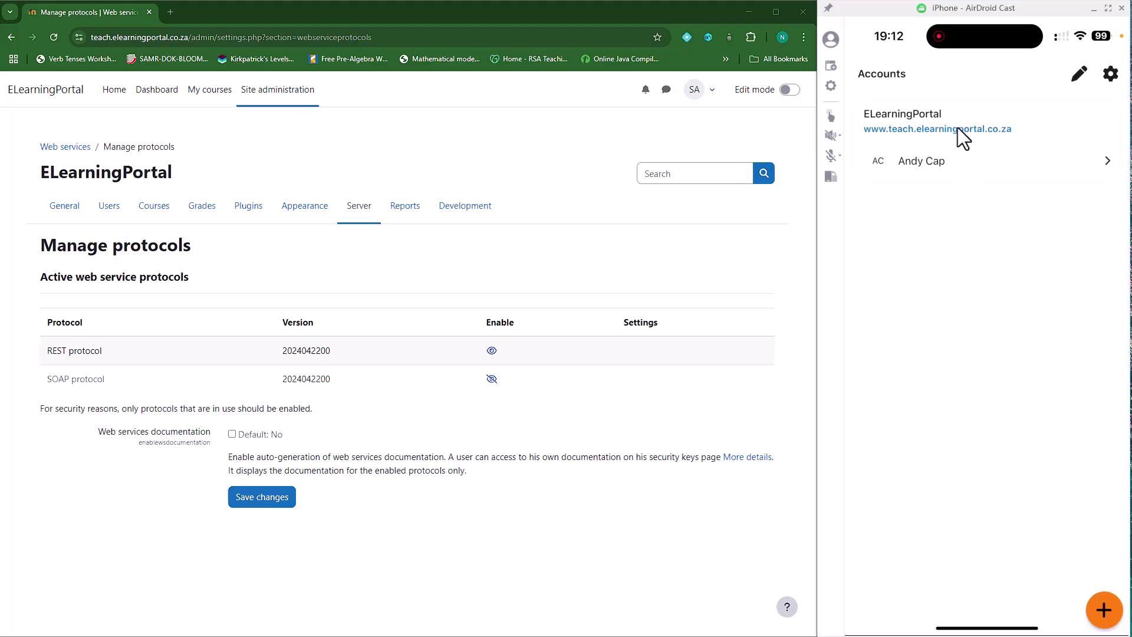
pyautogui.click(924, 161)
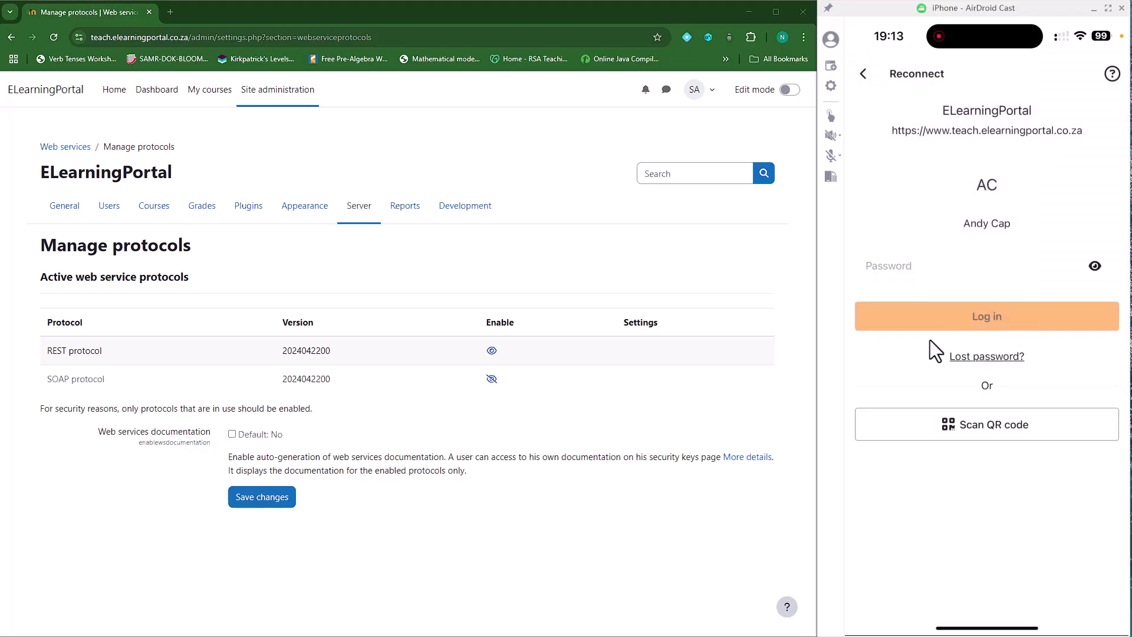
pyautogui.click(902, 269)
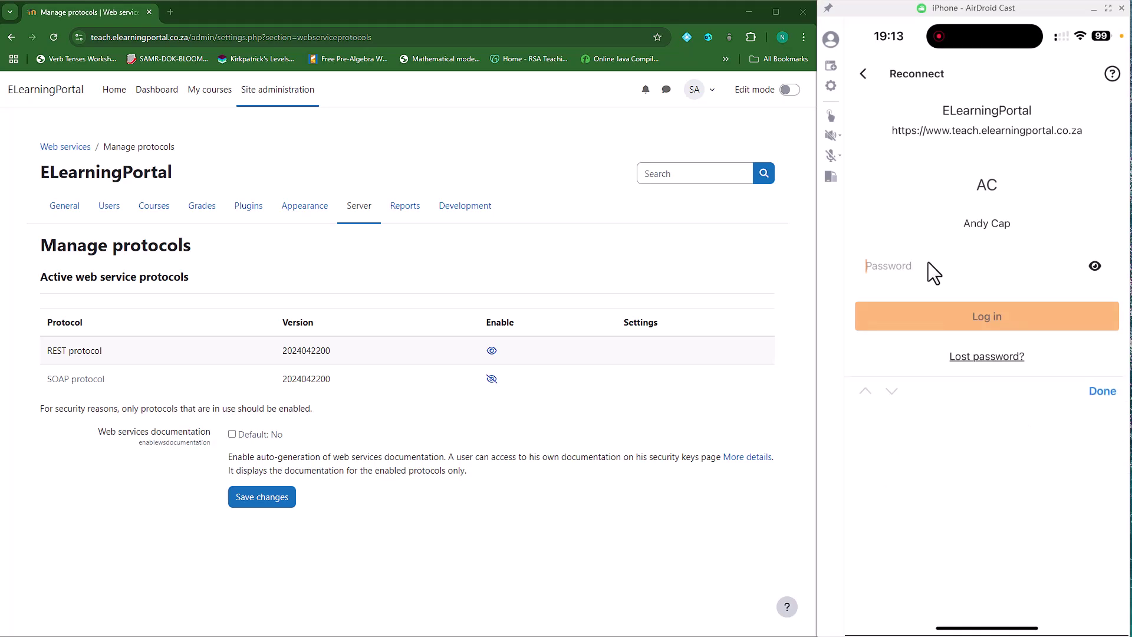